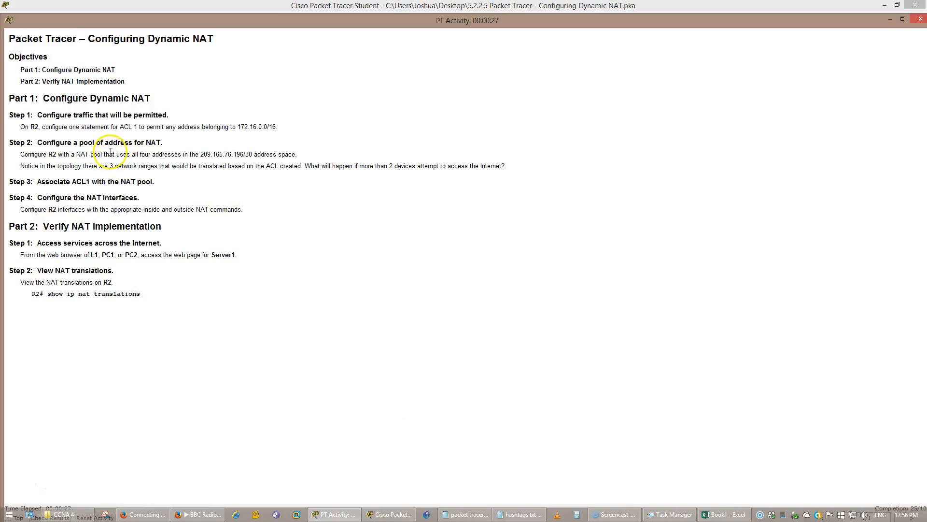
Review the NAT pool address space in the activity instructions, and bring up an enlarged view of the network topology
{"action": "left_click_drag", "start_coordinate": [146, 162], "coordinate": [296, 152]}
{"action": "left_click", "coordinate": [200, 155]}
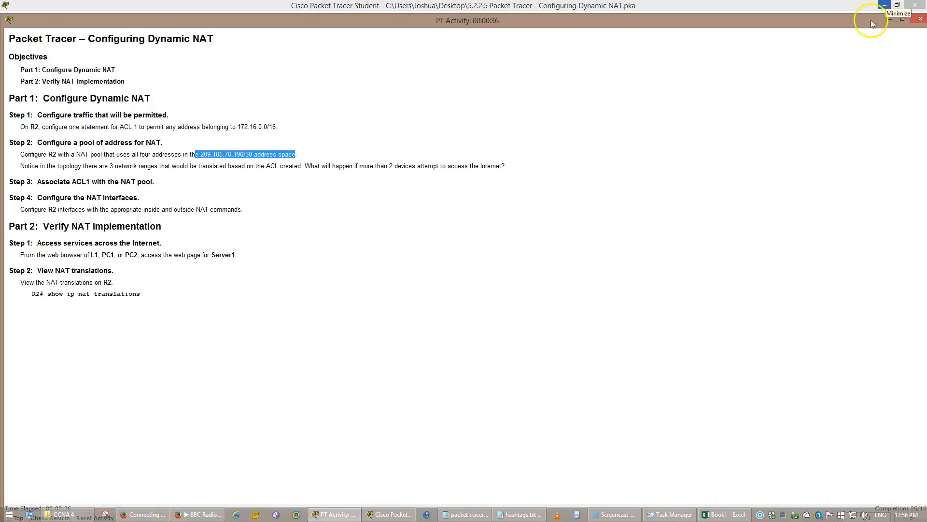
{"action": "left_click", "coordinate": [884, 5]}
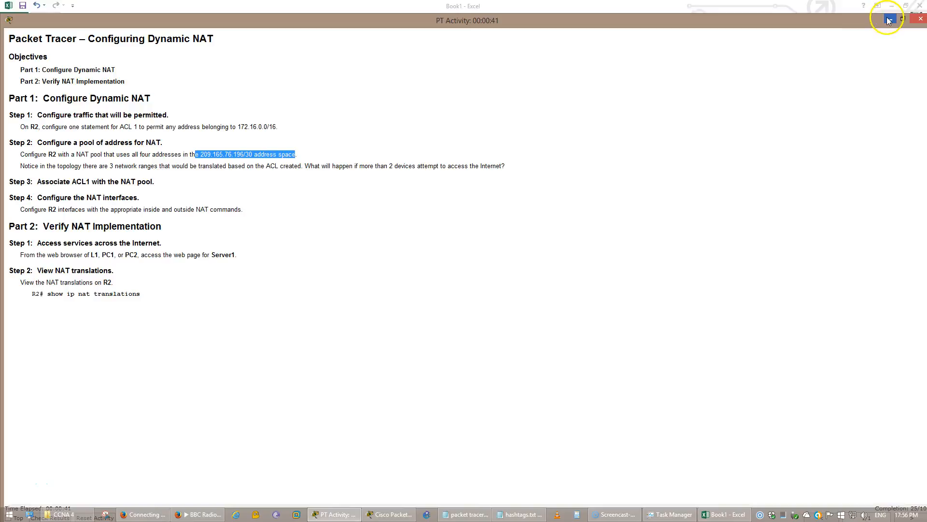
{"action": "left_click", "coordinate": [891, 20]}
{"action": "left_click", "coordinate": [389, 514]}
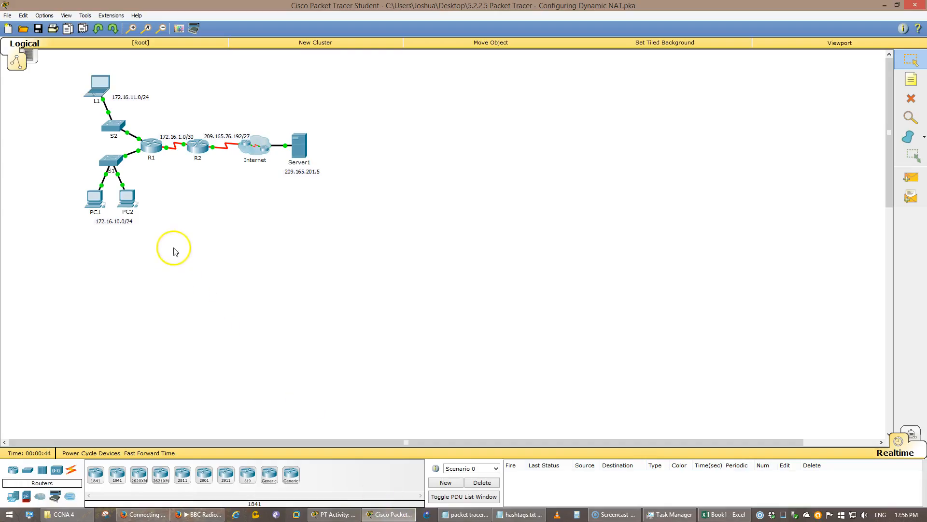
{"action": "left_click", "coordinate": [133, 30]}
{"action": "left_click", "coordinate": [133, 29]}
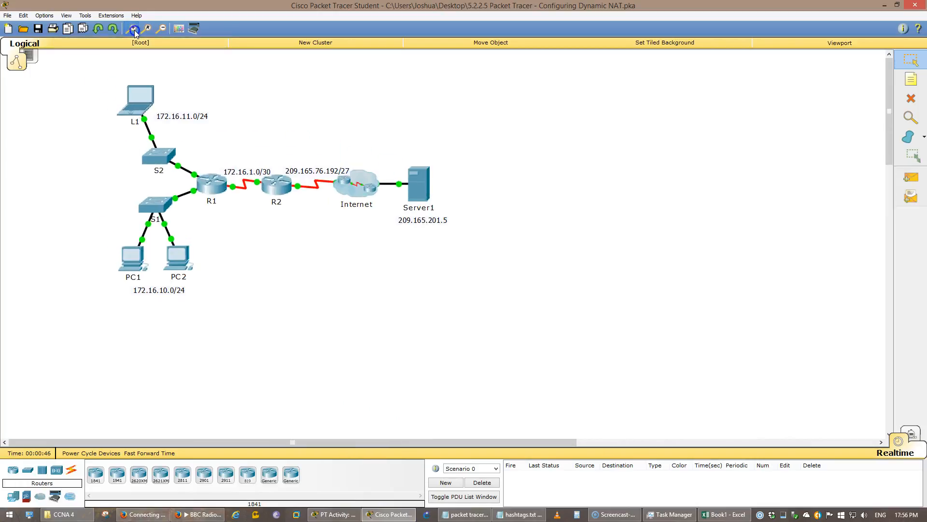
Examine the inside networks around L1, PC1 and PC2 and the outside section with the Internet cloud and Server1
{"action": "left_click_drag", "start_coordinate": [221, 305], "coordinate": [87, 79]}
{"action": "left_click", "coordinate": [288, 392]}
{"action": "left_click_drag", "start_coordinate": [483, 276], "coordinate": [384, 138]}
{"action": "left_click", "coordinate": [304, 236]}
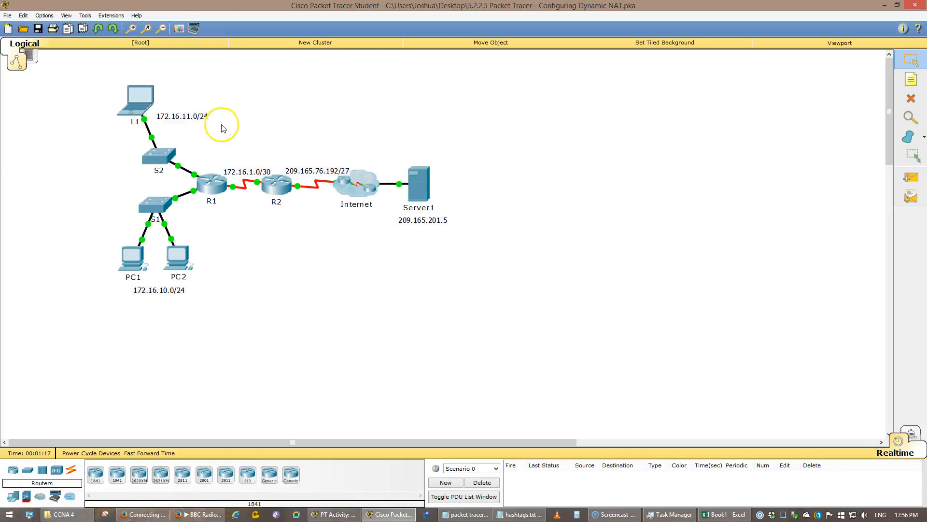
{"action": "left_click_drag", "start_coordinate": [221, 124], "coordinate": [88, 90]}
{"action": "left_click", "coordinate": [207, 89]}
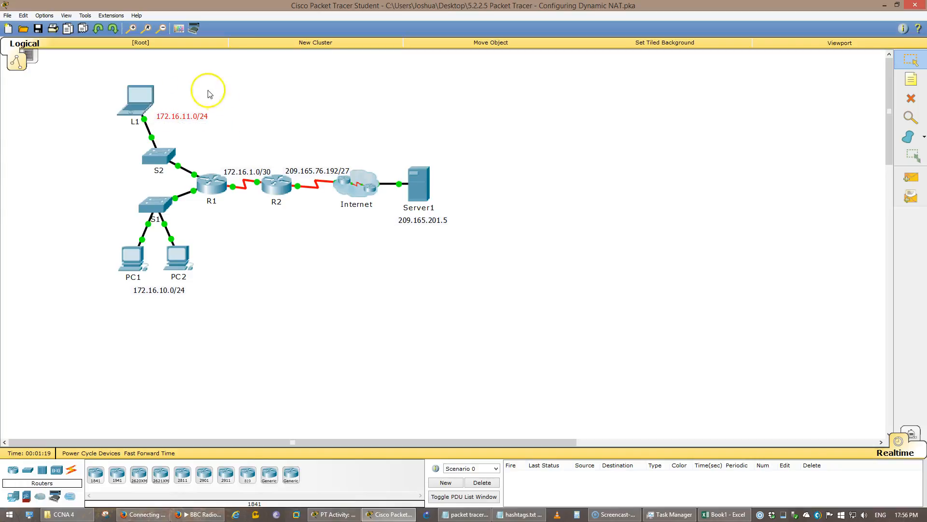
{"action": "left_click_drag", "start_coordinate": [225, 124], "coordinate": [95, 90]}
{"action": "left_click", "coordinate": [279, 125]}
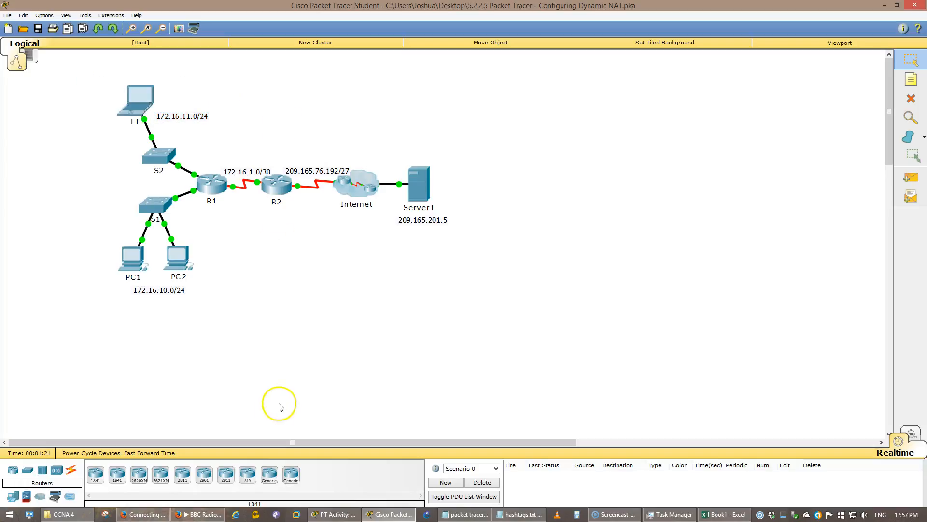
Read the activity instructions on the ACL 1 statement, the NAT pool addresses and the NAT interfaces for R2
{"action": "left_click", "coordinate": [334, 514]}
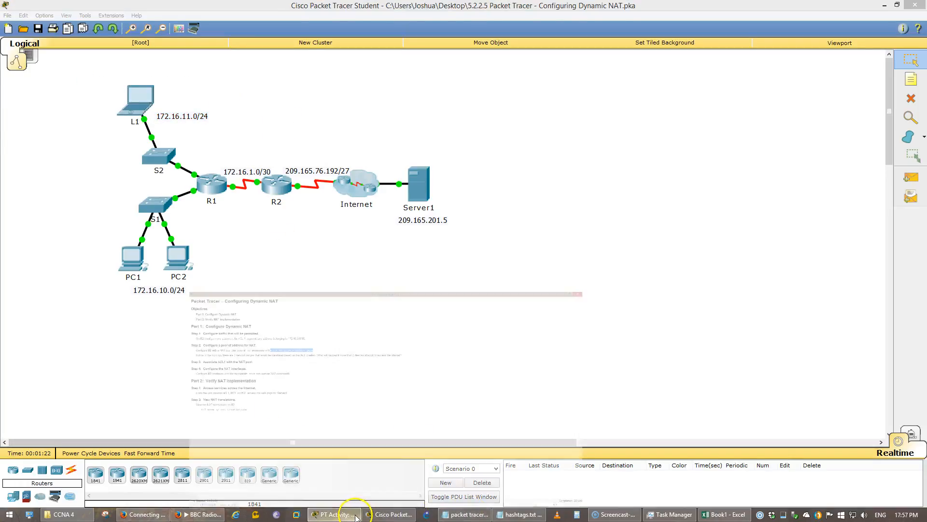
{"action": "left_click", "coordinate": [312, 380]}
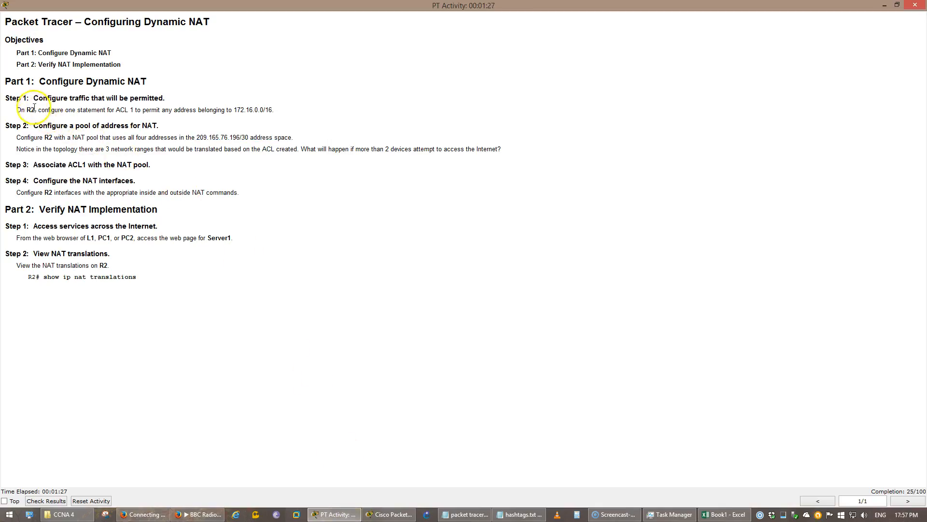
{"action": "left_click_drag", "start_coordinate": [17, 110], "coordinate": [278, 112]}
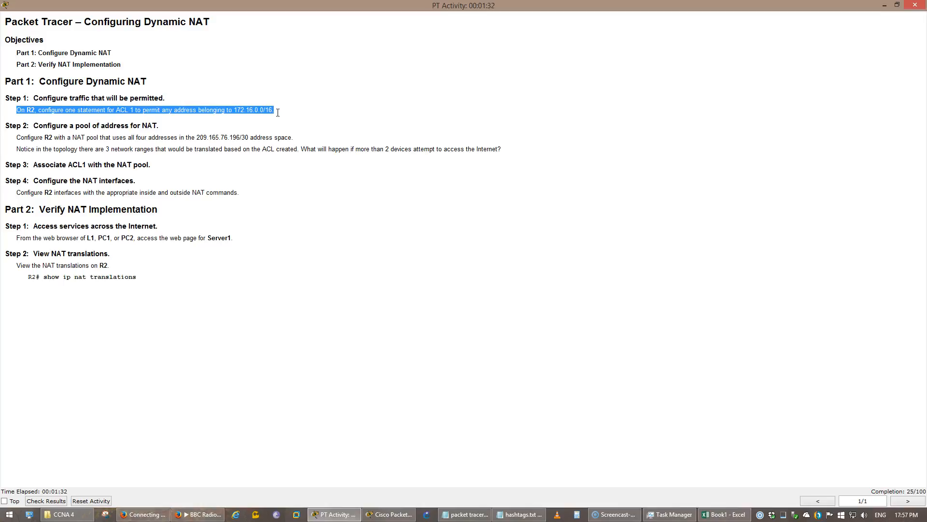
{"action": "left_click", "coordinate": [278, 113]}
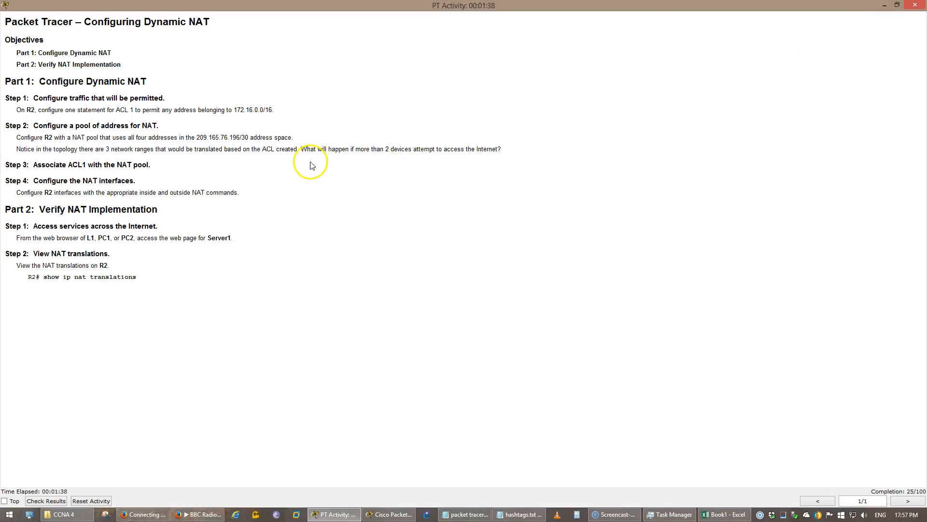
{"action": "left_click_drag", "start_coordinate": [293, 137], "coordinate": [194, 132]}
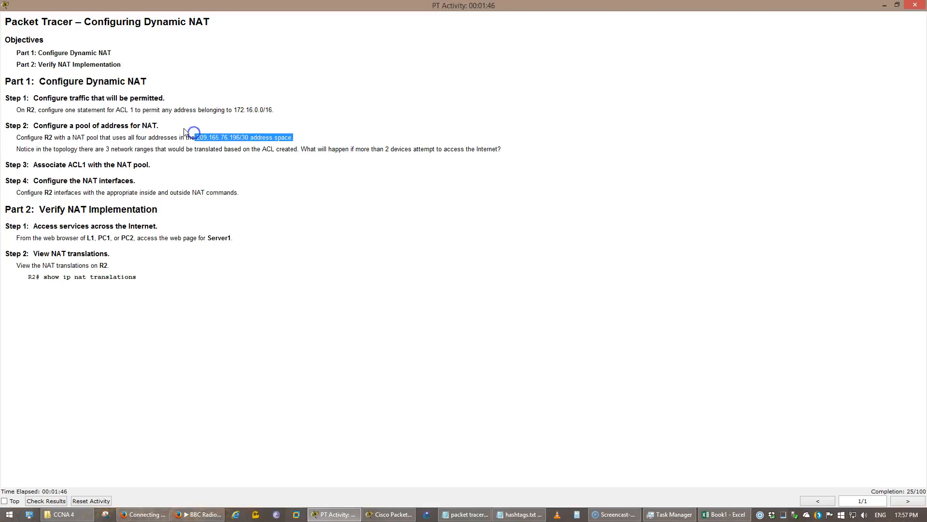
{"action": "left_click", "coordinate": [114, 107]}
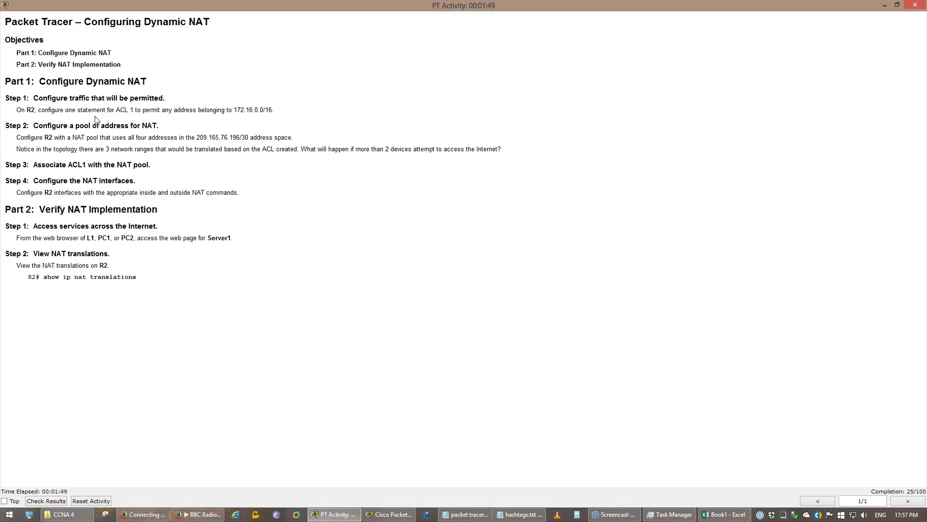
{"action": "left_click_drag", "start_coordinate": [30, 179], "coordinate": [261, 203]}
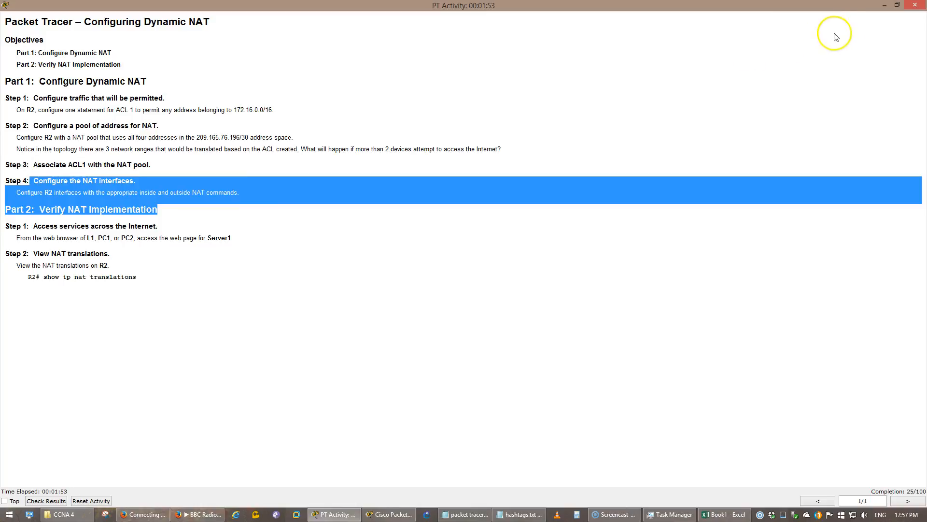
{"action": "left_click", "coordinate": [886, 6]}
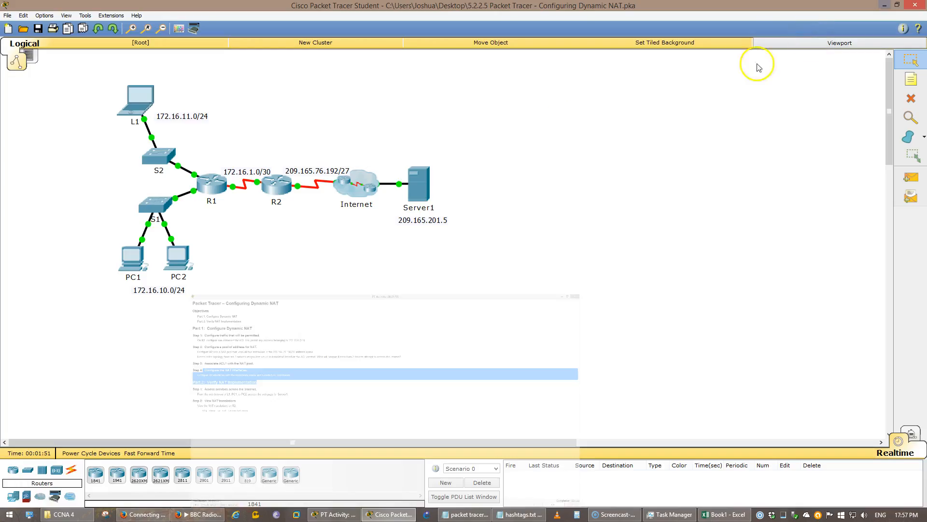
Open router R2's command-line interface, enlarge its window and bring up the router prompt
{"action": "left_click_drag", "start_coordinate": [153, 111], "coordinate": [116, 93]}
{"action": "left_click_drag", "start_coordinate": [279, 115], "coordinate": [507, 282]}
{"action": "double_click", "coordinate": [288, 183]}
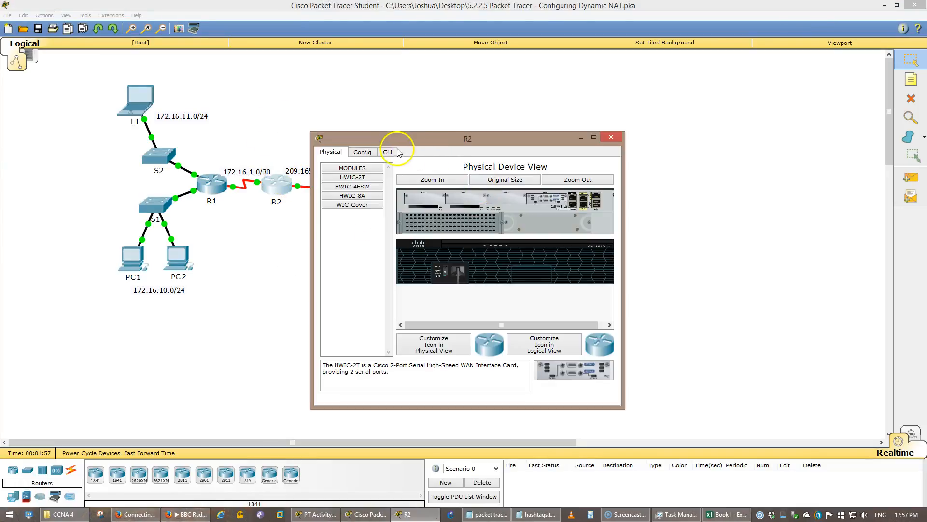
{"action": "left_click", "coordinate": [389, 152]}
{"action": "left_click_drag", "start_coordinate": [626, 170], "coordinate": [871, 203]}
{"action": "left_click_drag", "start_coordinate": [641, 134], "coordinate": [642, 72]}
{"action": "left_click", "coordinate": [665, 265]}
{"action": "key", "text": "Return"}
{"action": "key", "text": "Return"}
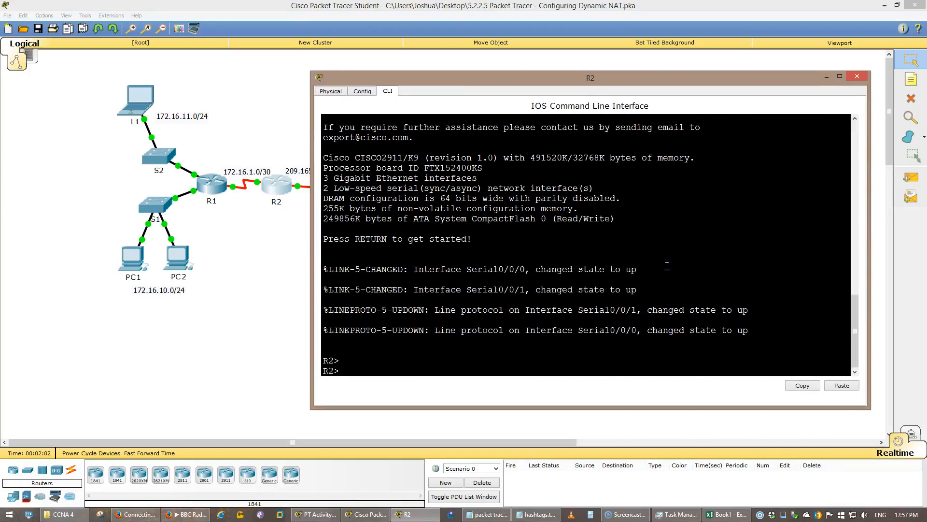
Enter global configuration mode on R2 and create access list 1 permitting 172.16.0.0 with wildcard mask 0.0.255.255
{"action": "type", "text": "en"}
{"action": "key", "text": "Return"}
{"action": "type", "text": "conf t"}
{"action": "key", "text": "Return"}
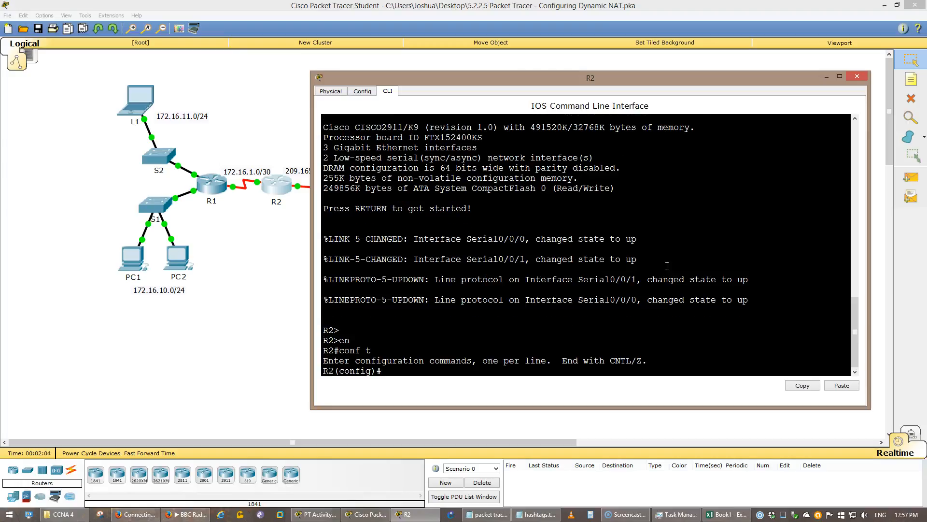
{"action": "type", "text": "acc"}
{"action": "key", "text": "Tab"}
{"action": "type", "text": "1 permit 172"}
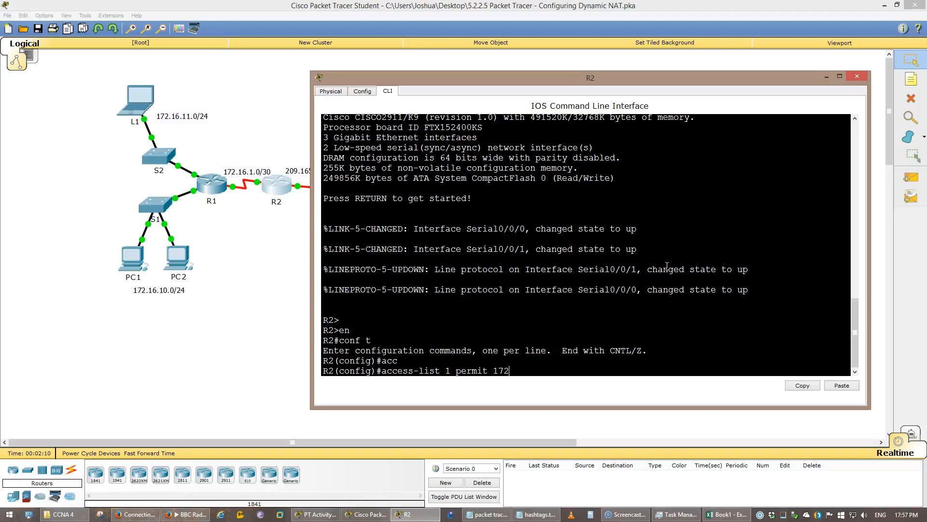
{"action": "type", "text": ".16.0.0 0.0.255.255"}
{"action": "key", "text": "Return"}
{"action": "type", "text": "ip nat inside pool"}
{"action": "key", "text": "Tab"}
{"action": "type", "text": "?"}
{"action": "key", "text": "BackSpace"}
{"action": "key", "text": "BackSpace"}
{"action": "key", "text": "BackSpace"}
{"action": "key", "text": "BackSpace"}
{"action": "key", "text": "BackSpace"}
{"action": "key", "text": "BackSpace"}
{"action": "key", "text": "BackSpace"}
{"action": "key", "text": "BackSpace"}
{"action": "key", "text": "BackSpace"}
{"action": "key", "text": "BackSpace"}
{"action": "key", "text": "BackSpace"}
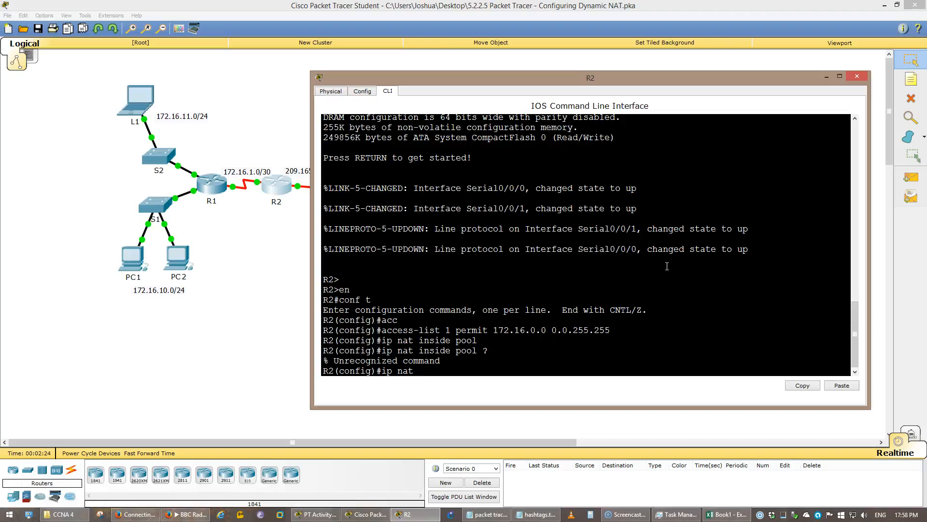
Try to define an unnamed NAT pool from 209.165.76.196 to 209.165.76.199 with netmask 255.255.255.252, keeping the instructions in view
{"action": "type", "text": "pool"}
{"action": "key", "text": "alt+Tab"}
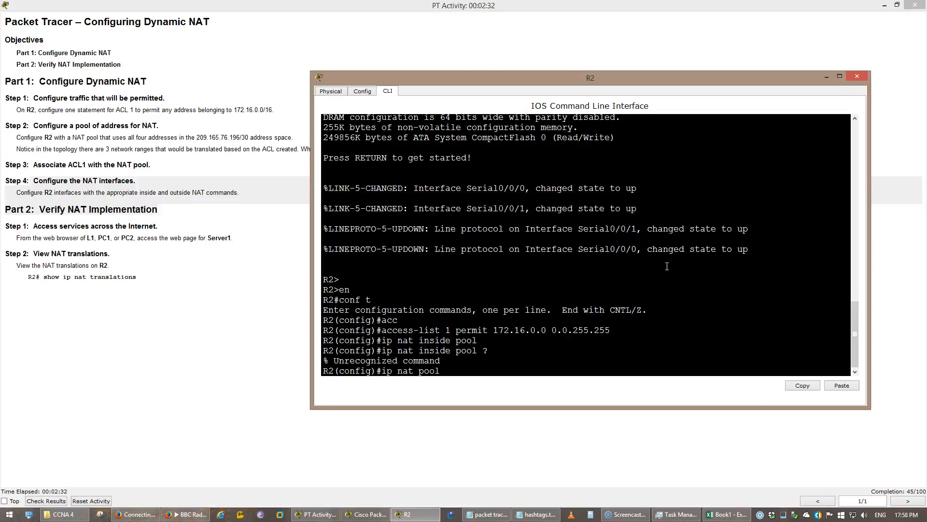
{"action": "type", "text": "209.165.76.196 209.16"}
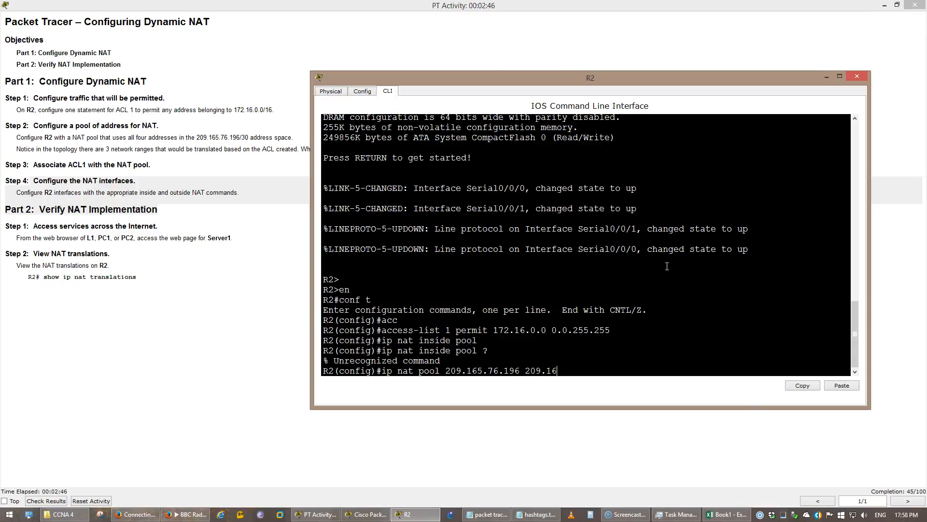
{"action": "type", "text": "5.76.199 netmask 255.255"}
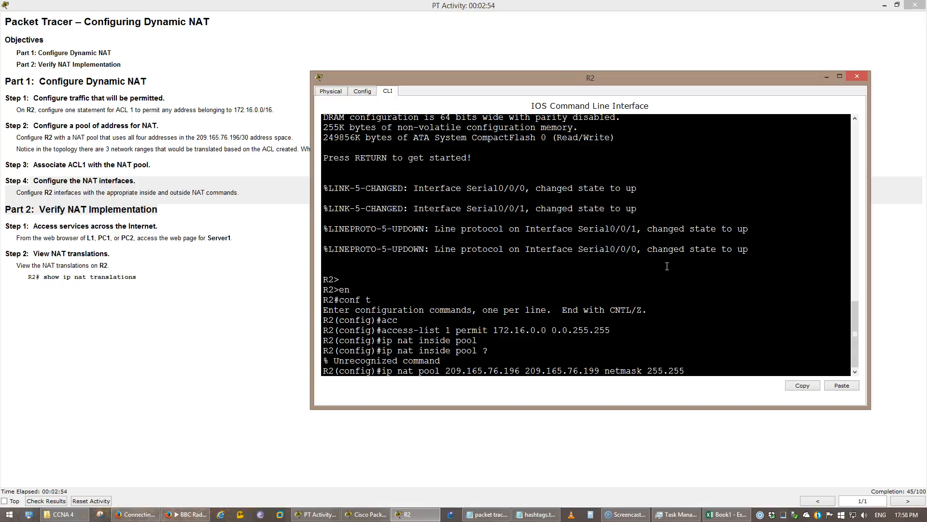
{"action": "type", "text": ".255.252"}
{"action": "key", "text": "Return"}
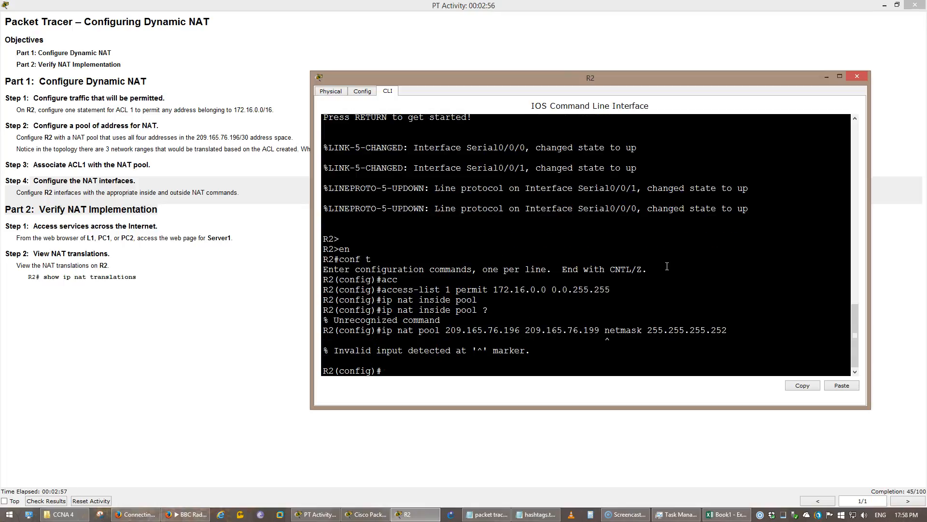
Recall the pool command, remove its netmask part and query which parameter is expected after 209.165.76.199
{"action": "key", "text": "Up"}
{"action": "key", "text": "BackSpace"}
{"action": "key", "text": "BackSpace"}
{"action": "key", "text": "BackSpace"}
{"action": "key", "text": "BackSpace"}
{"action": "key", "text": "BackSpace"}
{"action": "key", "text": "BackSpace"}
{"action": "key", "text": "BackSpace"}
{"action": "key", "text": "BackSpace"}
{"action": "key", "text": "BackSpace"}
{"action": "key", "text": "BackSpace"}
{"action": "key", "text": "BackSpace"}
{"action": "key", "text": "BackSpace"}
{"action": "key", "text": "BackSpace"}
{"action": "key", "text": "BackSpace"}
{"action": "key", "text": "BackSpace"}
{"action": "key", "text": "BackSpace"}
{"action": "key", "text": "BackSpace"}
{"action": "key", "text": "BackSpace"}
{"action": "key", "text": "BackSpace"}
{"action": "key", "text": "BackSpace"}
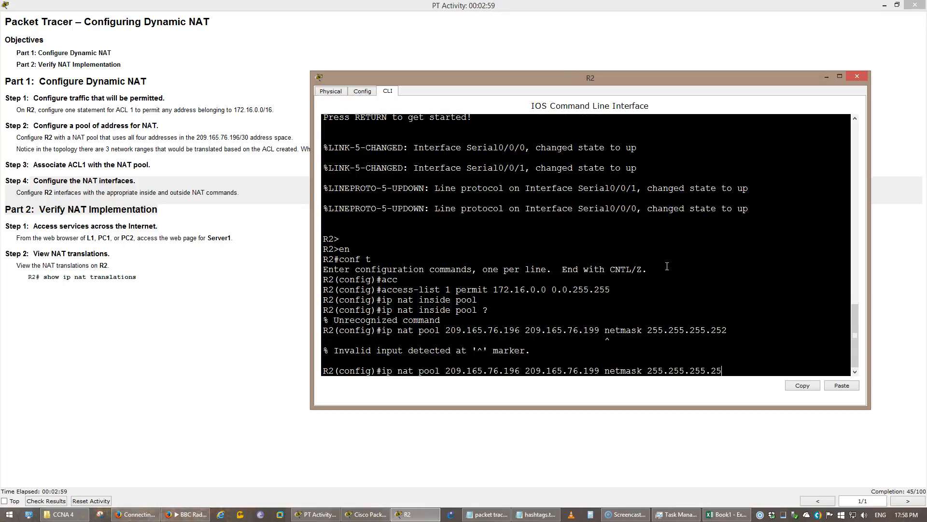
{"action": "key", "text": "BackSpace"}
{"action": "key", "text": "BackSpace"}
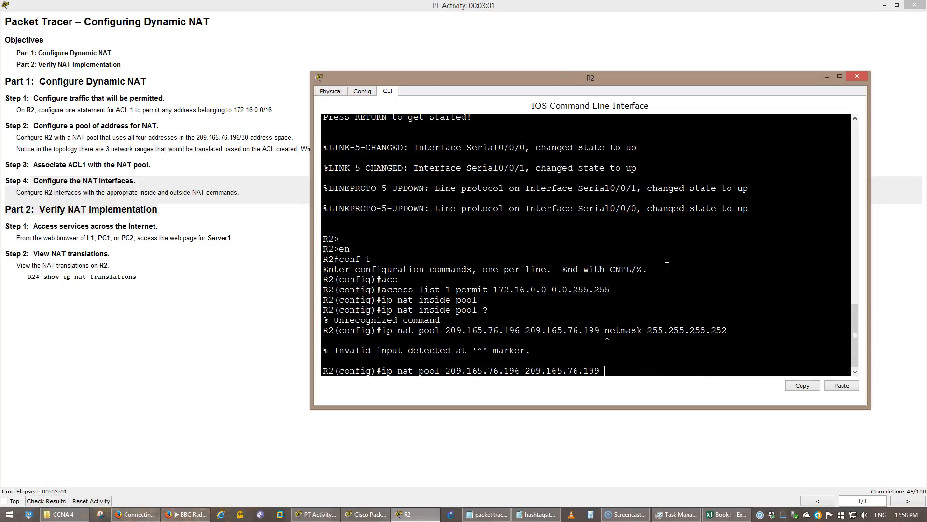
{"action": "type", "text": "?"}
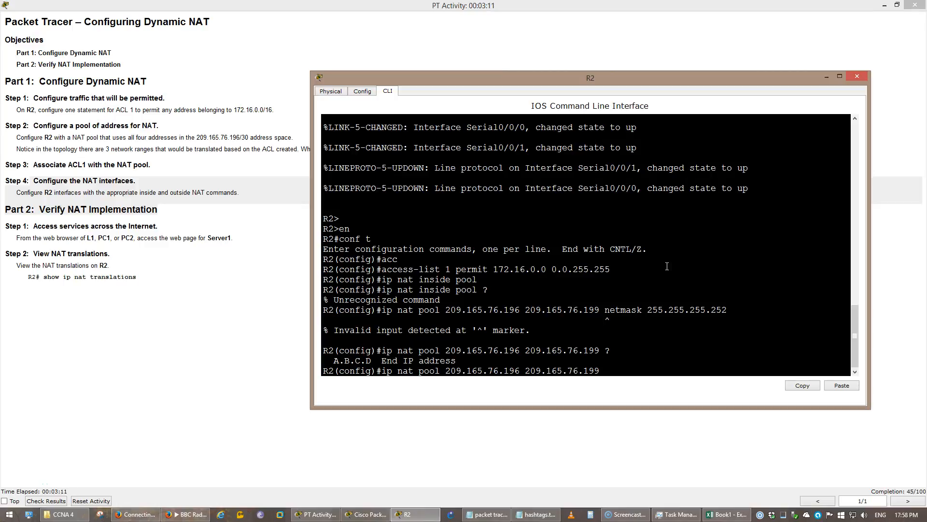
Define the NAT pool NATPOOL from 209.165.76.196 to 209.165.76.199 with netmask 255.255.255.252
{"action": "key", "text": "BackSpace"}
{"action": "key", "text": "BackSpace"}
{"action": "key", "text": "BackSpace"}
{"action": "key", "text": "BackSpace"}
{"action": "key", "text": "BackSpace"}
{"action": "key", "text": "BackSpace"}
{"action": "key", "text": "BackSpace"}
{"action": "key", "text": "BackSpace"}
{"action": "key", "text": "BackSpace"}
{"action": "key", "text": "BackSpace"}
{"action": "key", "text": "BackSpace"}
{"action": "key", "text": "BackSpace"}
{"action": "key", "text": "BackSpace"}
{"action": "key", "text": "BackSpace"}
{"action": "key", "text": "BackSpace"}
{"action": "key", "text": "BackSpace"}
{"action": "key", "text": "BackSpace"}
{"action": "key", "text": "BackSpace"}
{"action": "key", "text": "BackSpace"}
{"action": "key", "text": "BackSpace"}
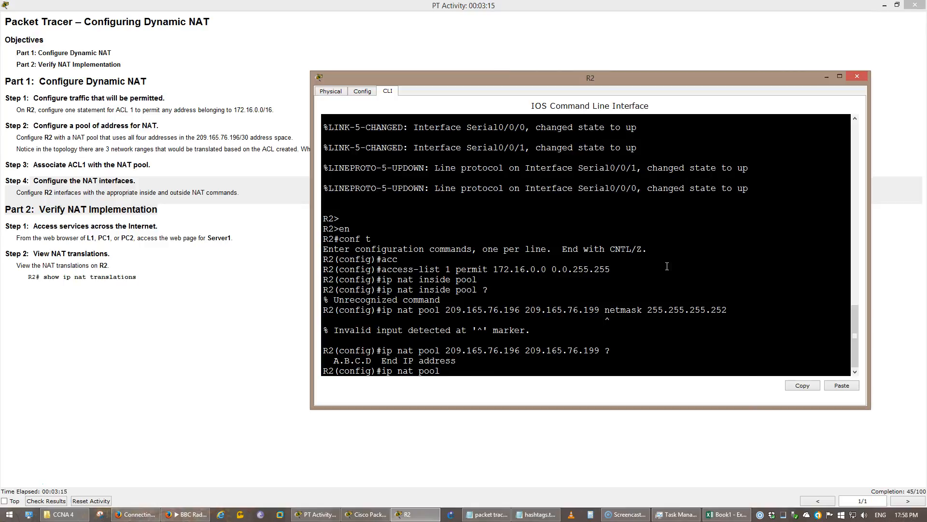
{"action": "type", "text": "NATPOOL 209.165.76.196 209.165.76.199 netmask 255.255.255.25"}
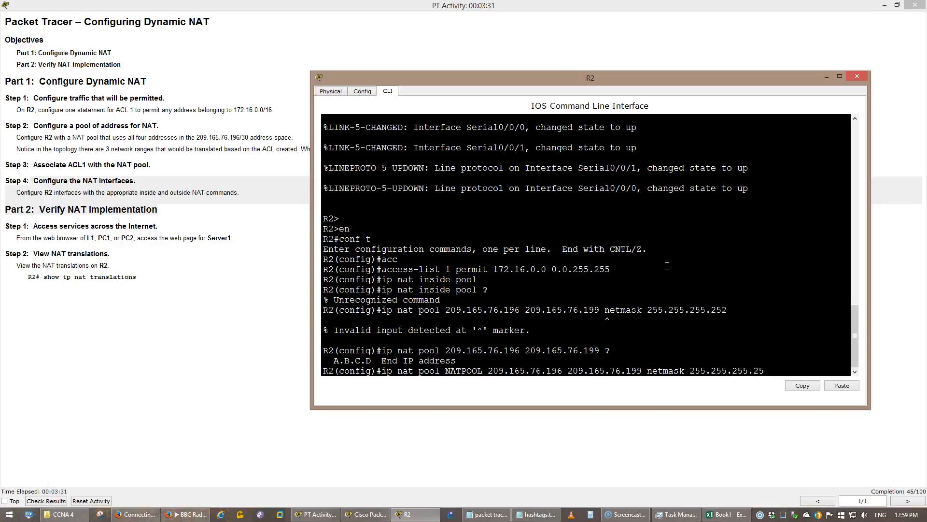
{"action": "type", "text": "2"}
{"action": "key", "text": "Return"}
Try to query the options that follow the command ip nat inside list 1 pool NATPOOL
{"action": "type", "text": "ip nat"}
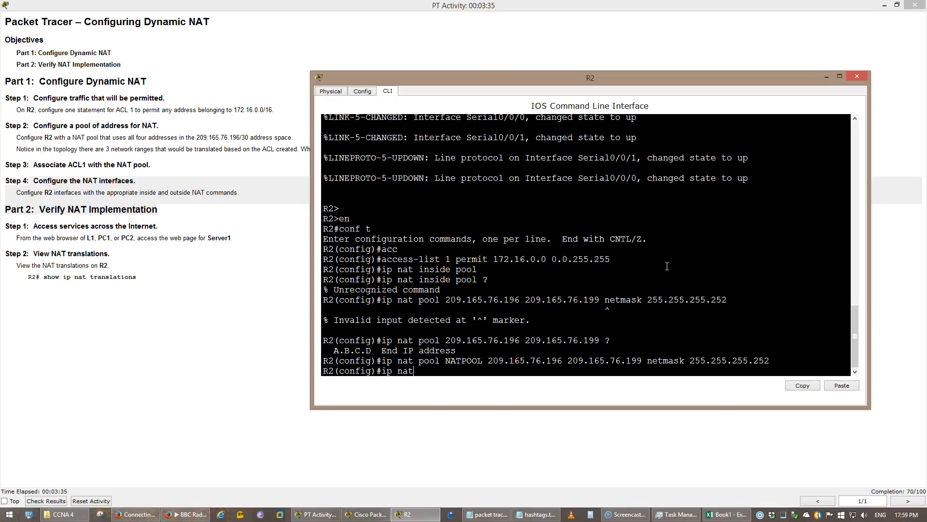
{"action": "type", "text": " insid"}
{"action": "type", "text": "e list"}
{"action": "type", "text": "ol"}
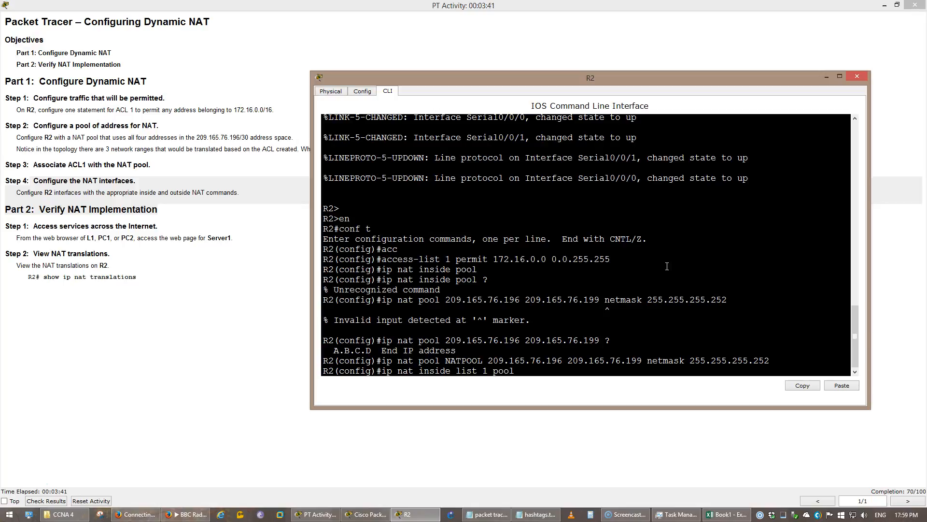
{"action": "type", "text": " NATPOOL ?"}
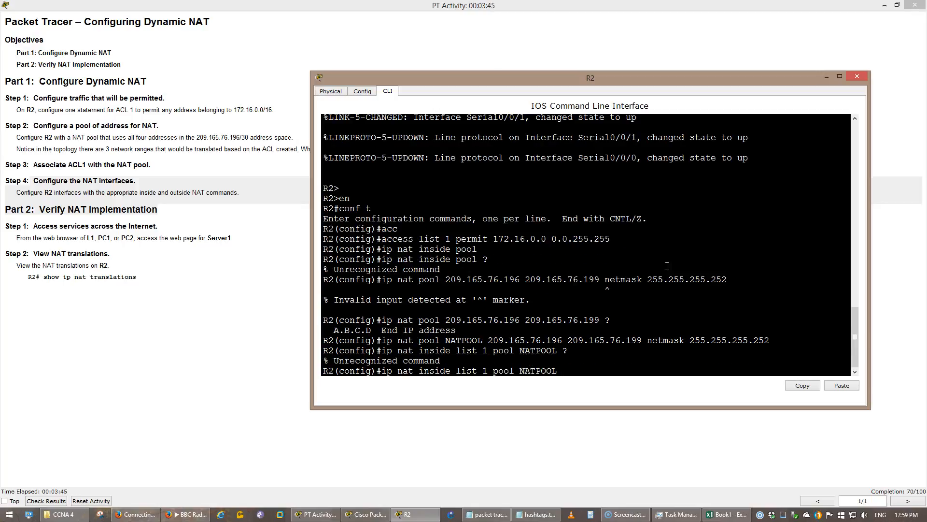
Correct the command to ip nat inside source list 1 pool NATPOOL, check its options and apply it
{"action": "key", "text": "BackSpace"}
{"action": "key", "text": "BackSpace"}
{"action": "key", "text": "BackSpace"}
{"action": "key", "text": "BackSpace"}
{"action": "key", "text": "BackSpace"}
{"action": "key", "text": "BackSpace"}
{"action": "key", "text": "BackSpace"}
{"action": "key", "text": "BackSpace"}
{"action": "key", "text": "BackSpace"}
{"action": "key", "text": "BackSpace"}
{"action": "key", "text": "BackSpace"}
{"action": "key", "text": "BackSpace"}
{"action": "key", "text": "BackSpace"}
{"action": "key", "text": "BackSpace"}
{"action": "key", "text": "BackSpace"}
{"action": "key", "text": "BackSpace"}
{"action": "key", "text": "BackSpace"}
{"action": "key", "text": "BackSpace"}
{"action": "key", "text": "BackSpace"}
{"action": "type", "text": "source lis"}
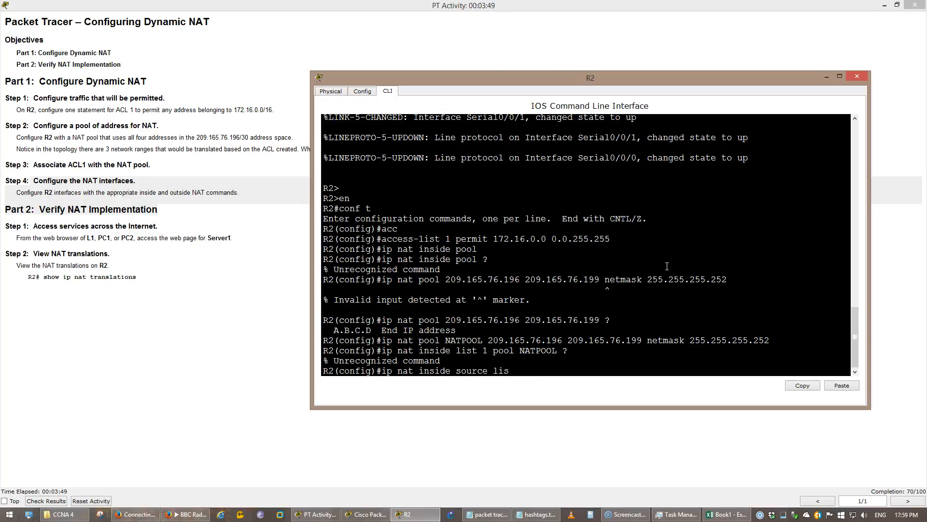
{"action": "type", "text": "t 1 pool NATPOOL ?"}
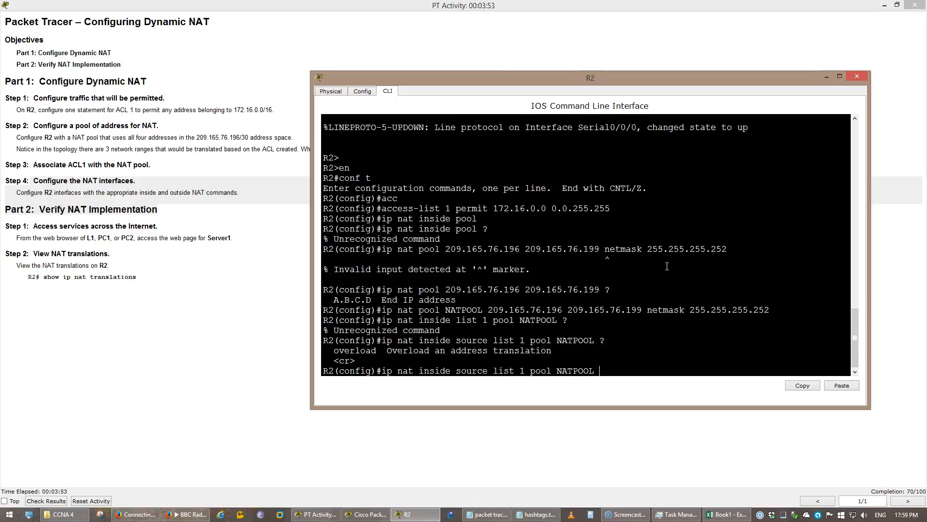
{"action": "key", "text": "Return"}
Save R2's running configuration and display the brief IP interface summary
{"action": "type", "text": "do wr"}
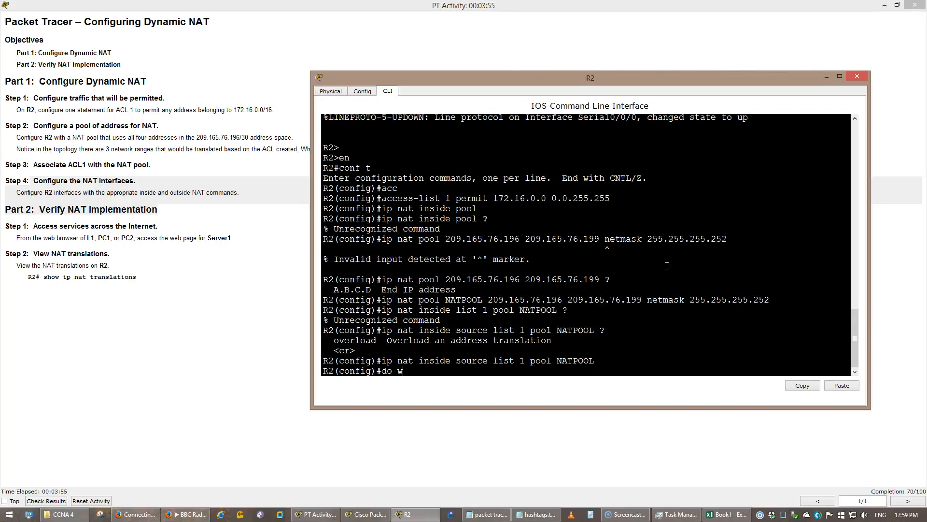
{"action": "key", "text": "Return"}
{"action": "type", "text": "do show ip int b"}
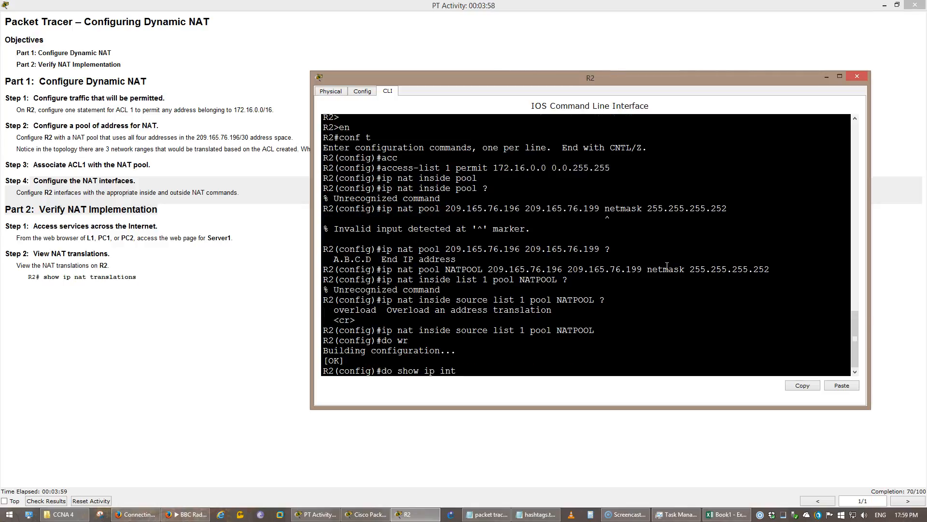
{"action": "key", "text": "Return"}
Set interface s0/0/0 on R2 as the NAT outside interface with ip nat outside
{"action": "type", "text": "int"}
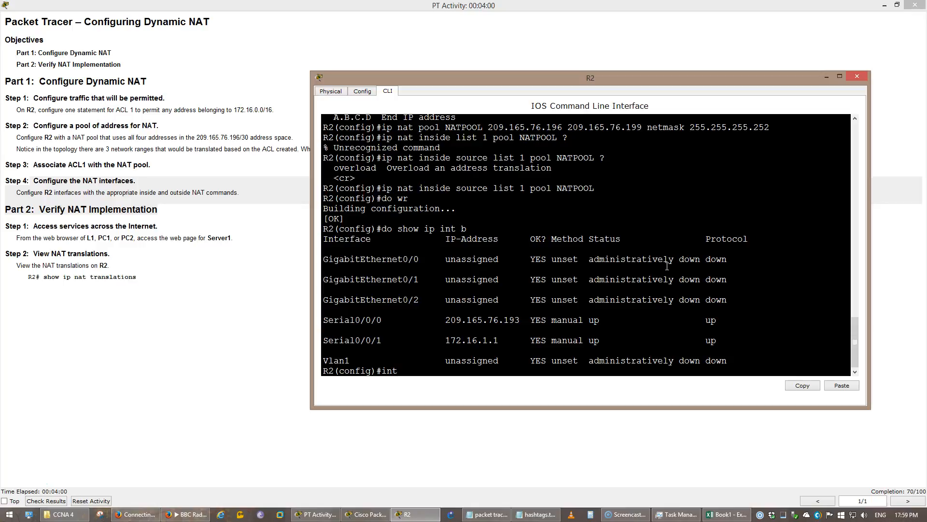
{"action": "type", "text": " s0/0/0"}
{"action": "key", "text": "Return"}
{"action": "type", "text": "ip nat"}
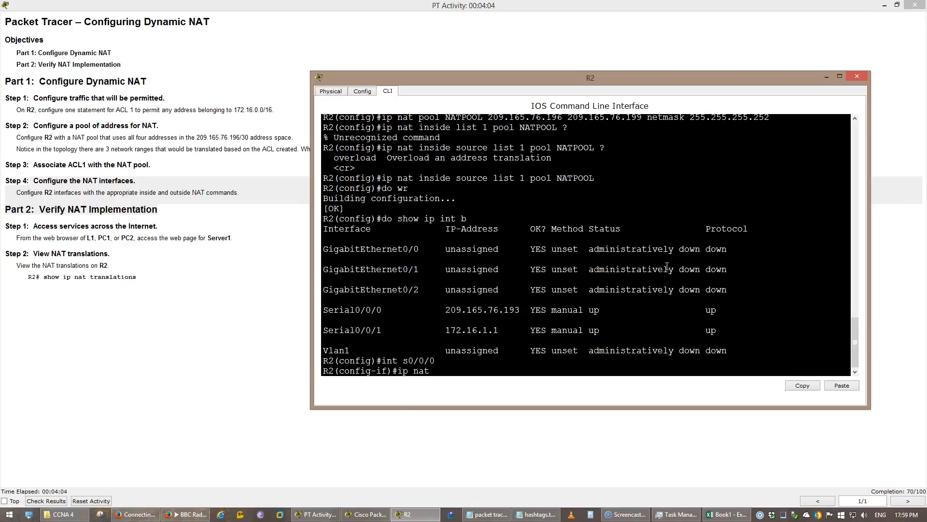
{"action": "key", "text": "BackSpace"}
{"action": "key", "text": "BackSpace"}
{"action": "key", "text": "BackSpace"}
{"action": "type", "text": "at out"}
{"action": "key", "text": "Tab"}
{"action": "key", "text": "Return"}
Set interface s0/0/1 on R2 as the NAT inside interface with ip nat inside
{"action": "key", "text": "Up"}
{"action": "key", "text": "Up"}
{"action": "key", "text": "BackSpace"}
{"action": "type", "text": "1"}
{"action": "key", "text": "Return"}
{"action": "key", "text": "Up"}
{"action": "key", "text": "Up"}
{"action": "key", "text": "BackSpace"}
{"action": "key", "text": "BackSpace"}
{"action": "key", "text": "BackSpace"}
{"action": "key", "text": "BackSpace"}
{"action": "key", "text": "BackSpace"}
{"action": "key", "text": "BackSpace"}
{"action": "key", "text": "BackSpace"}
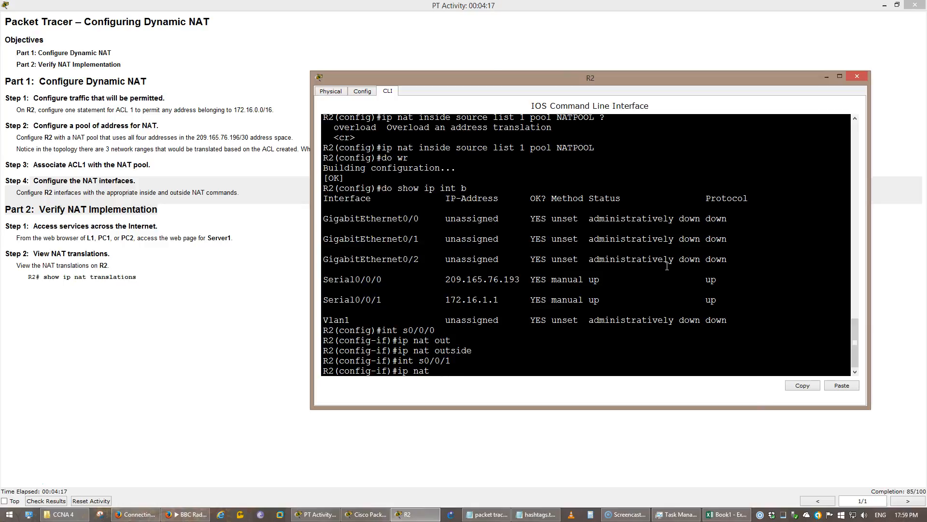
{"action": "type", "text": "inside"}
{"action": "key", "text": "Return"}
Save R2's configuration and leave configuration mode for the privileged prompt
{"action": "type", "text": "do wr"}
{"action": "key", "text": "Return"}
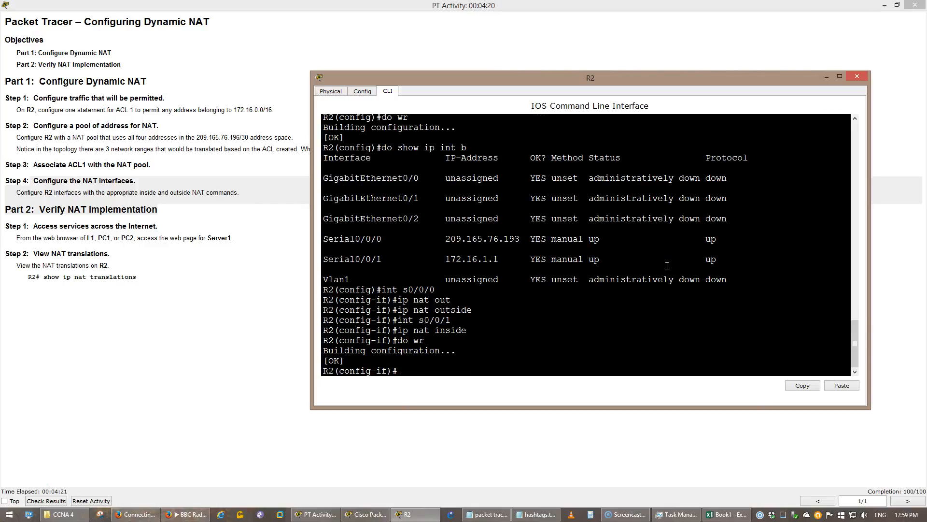
{"action": "key", "text": "ctrl+c"}
{"action": "key", "text": "Return"}
{"action": "key", "text": "Return"}
{"action": "key", "text": "Return"}
Put away the activity instructions and open the device windows of PC1, PC2 and laptop L1 from the topology
{"action": "left_click", "coordinate": [885, 5]}
{"action": "left_click", "coordinate": [128, 270]}
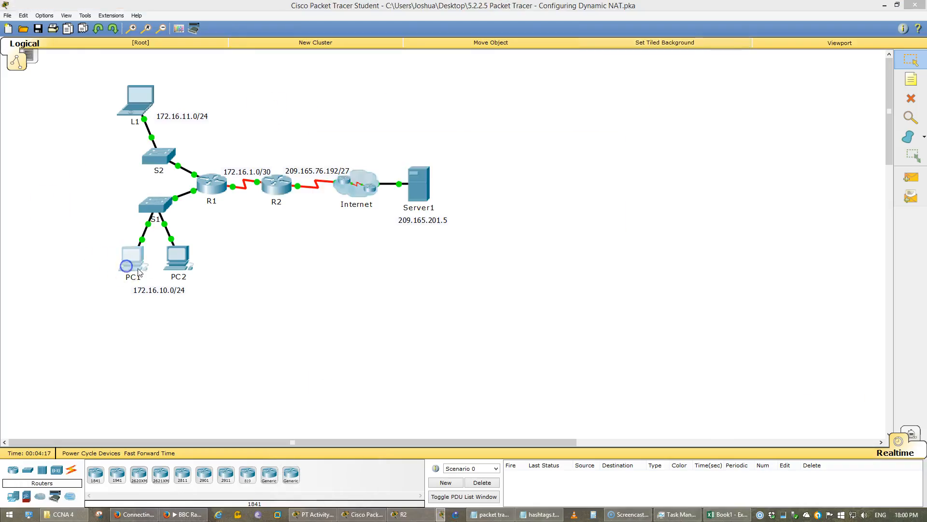
{"action": "left_click", "coordinate": [178, 261]}
{"action": "left_click", "coordinate": [152, 109]}
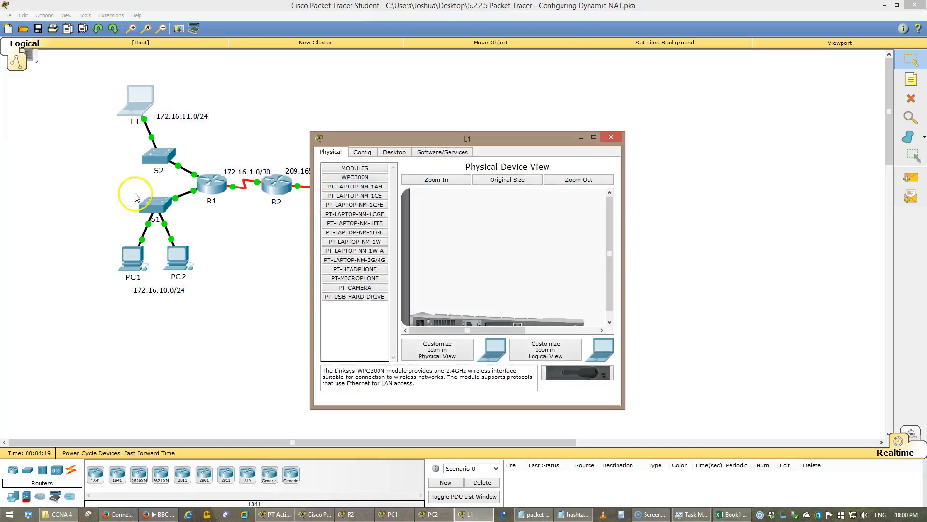
Load Server1's web page at 209.165.201.5 in PC1's web browser
{"action": "left_click", "coordinate": [134, 259]}
{"action": "left_click", "coordinate": [410, 148]}
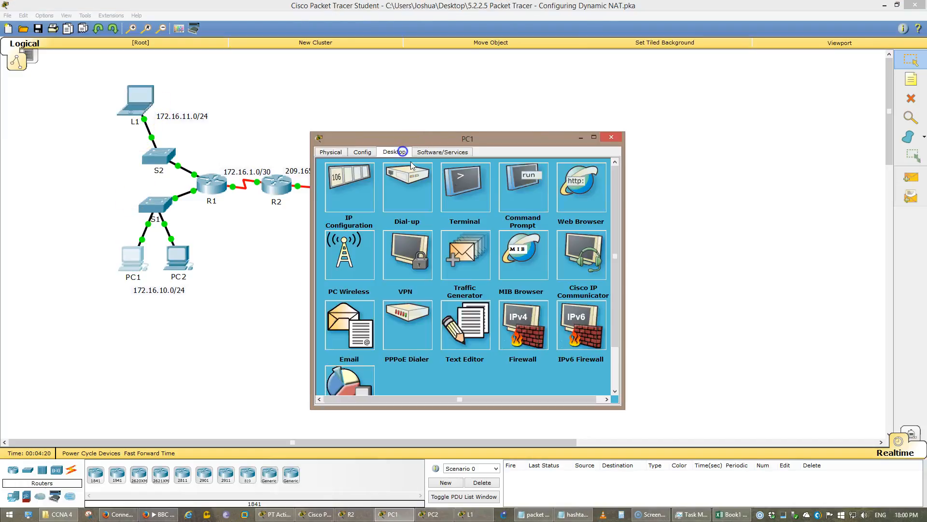
{"action": "left_click", "coordinate": [581, 187]}
{"action": "left_click", "coordinate": [490, 193]}
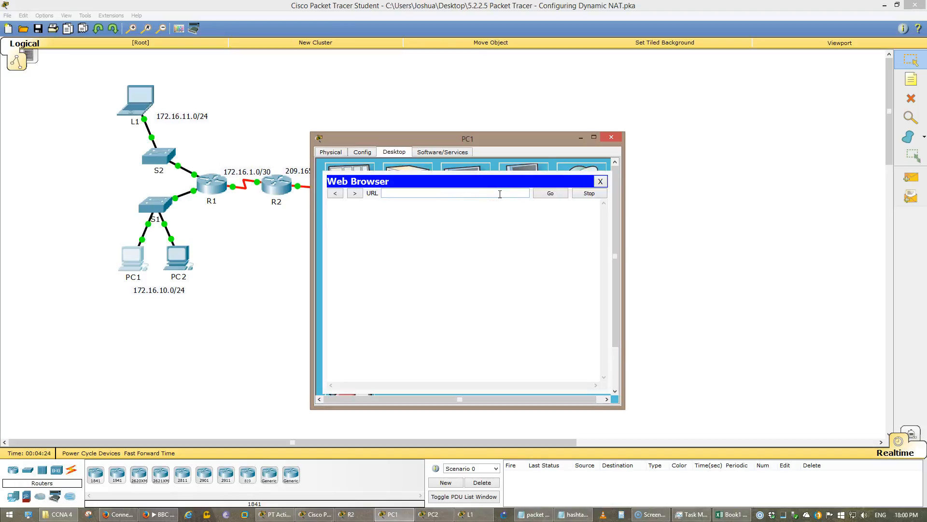
{"action": "left_click_drag", "start_coordinate": [524, 139], "coordinate": [252, 156]}
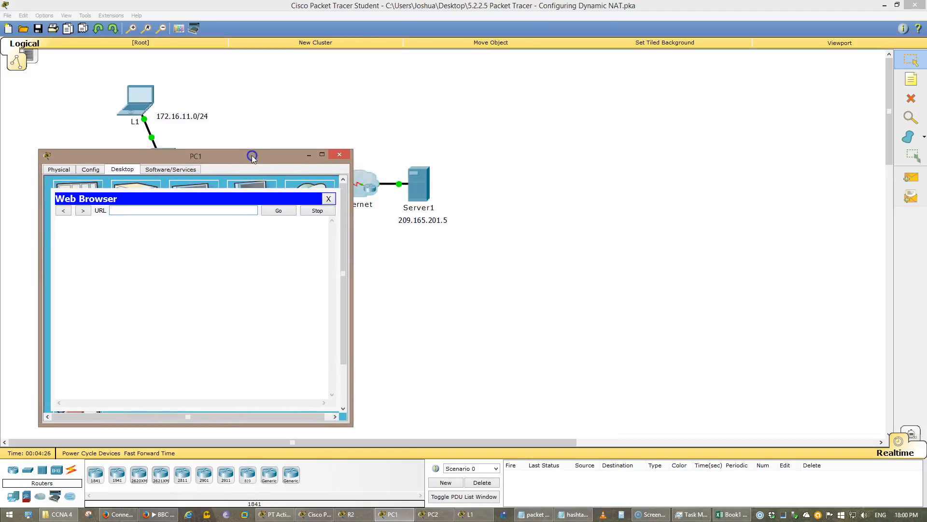
{"action": "type", "text": "209.165.201.5"}
{"action": "key", "text": "Return"}
{"action": "left_click", "coordinate": [284, 141]}
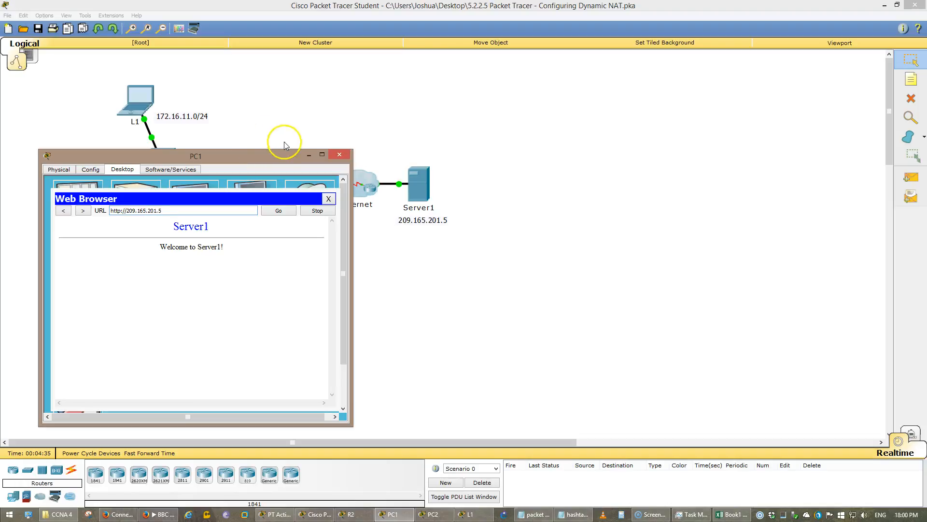
Put PC1's window away and request Server1's page at 209.165.201.5 in PC2's web browser
{"action": "left_click", "coordinate": [307, 154]}
{"action": "left_click", "coordinate": [177, 259]}
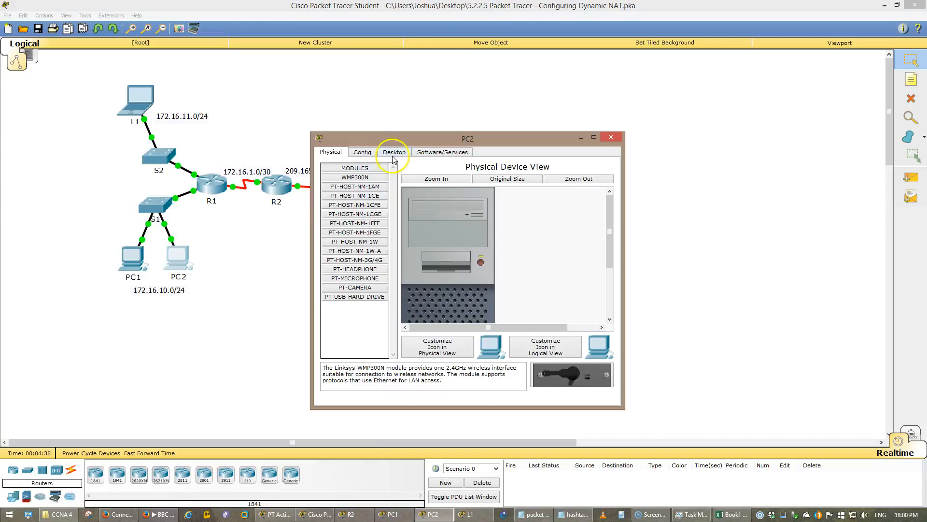
{"action": "left_click", "coordinate": [394, 152]}
{"action": "left_click", "coordinate": [580, 198]}
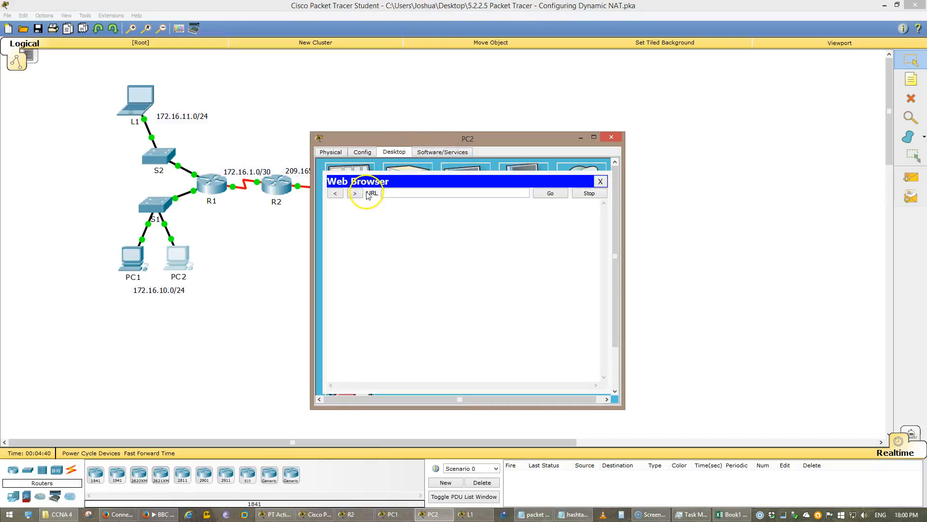
{"action": "left_click_drag", "start_coordinate": [400, 142], "coordinate": [567, 133]}
{"action": "type", "text": "209.165.201.5"}
{"action": "key", "text": "Return"}
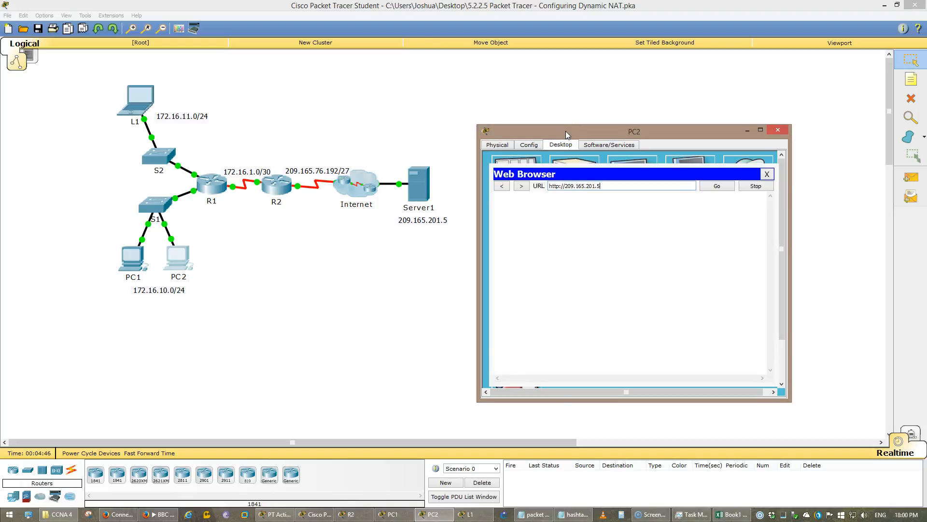
Request Server1's web page at 209.165.201.5 in laptop L1's web browser
{"action": "left_click", "coordinate": [138, 98]}
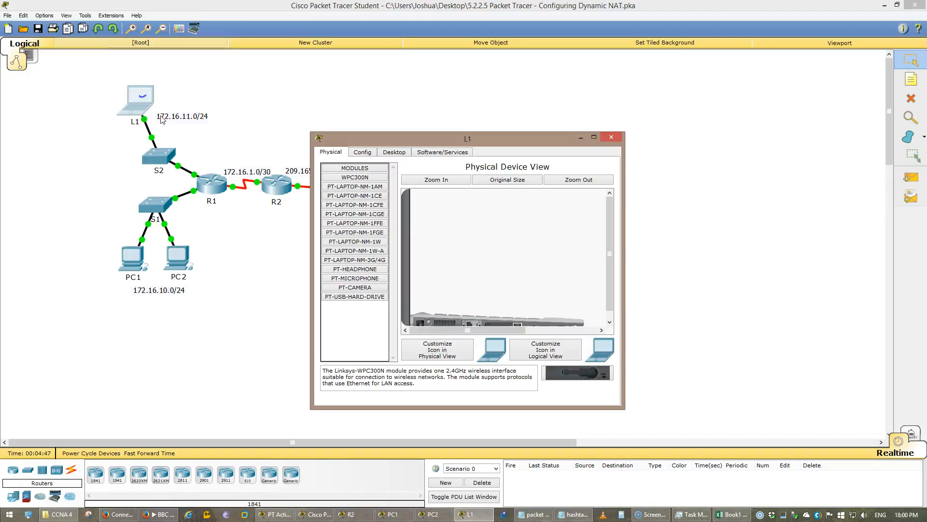
{"action": "left_click", "coordinate": [394, 152]}
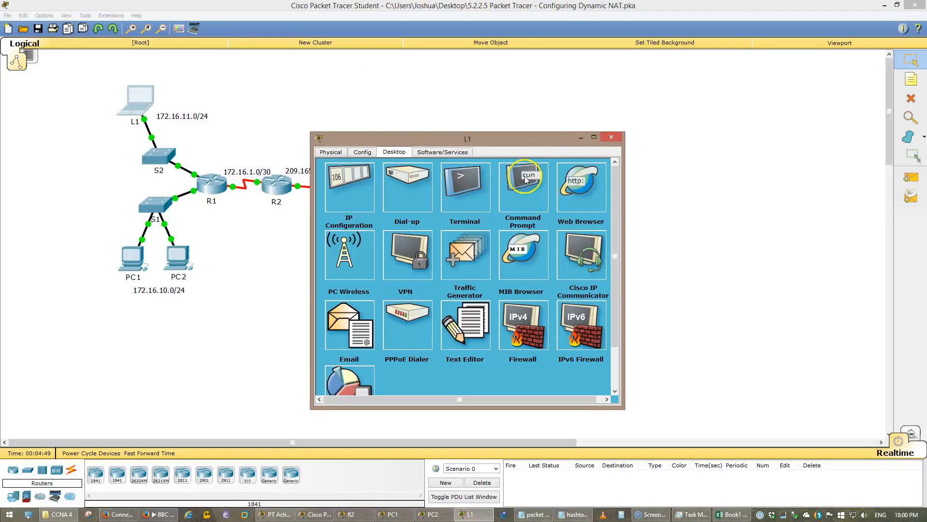
{"action": "left_click", "coordinate": [558, 186]}
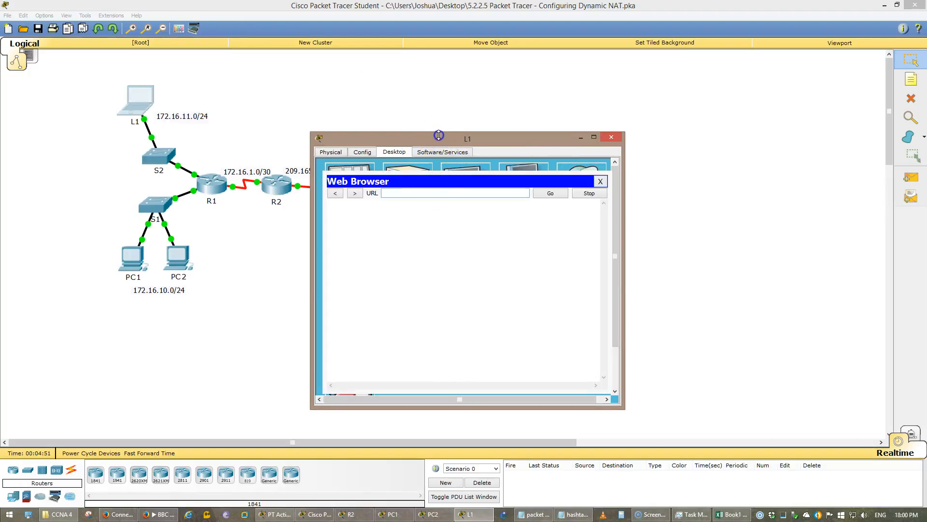
{"action": "left_click_drag", "start_coordinate": [459, 137], "coordinate": [615, 136]}
{"action": "type", "text": "209.165.201.5"}
{"action": "key", "text": "Return"}
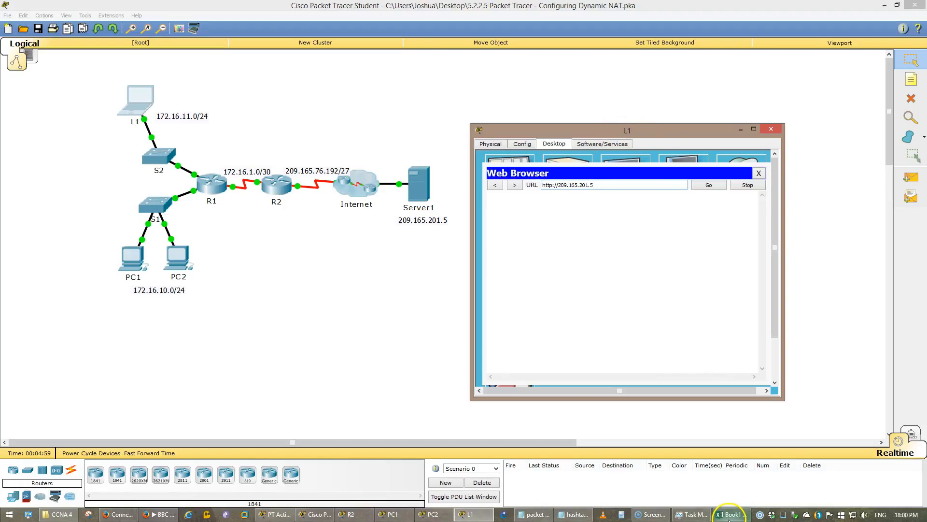
{"action": "left_click", "coordinate": [729, 515]}
{"action": "left_click", "coordinate": [199, 154]}
{"action": "left_click_drag", "start_coordinate": [194, 137], "coordinate": [276, 149]}
{"action": "left_click", "coordinate": [892, 6]}
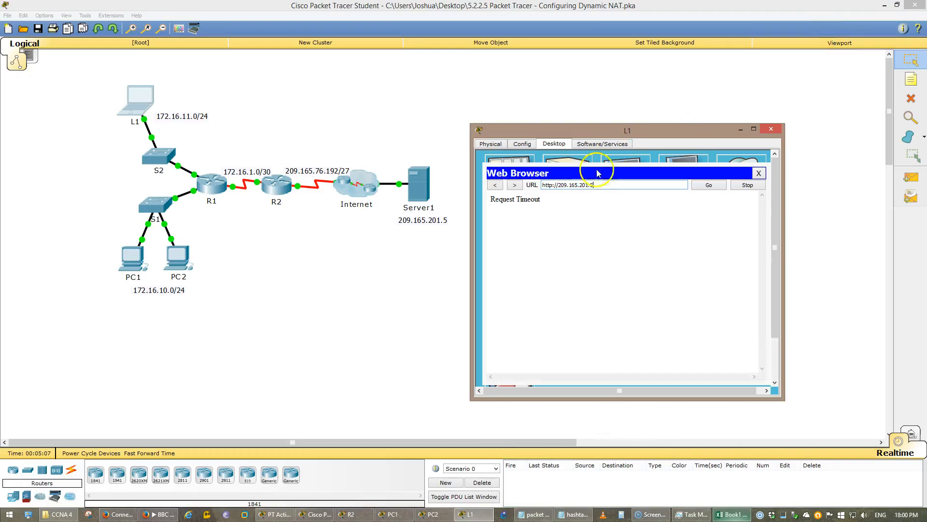
List the NAT translations on R2 and examine the protocol, addresses and ports of the first entry
{"action": "left_click", "coordinate": [283, 189]}
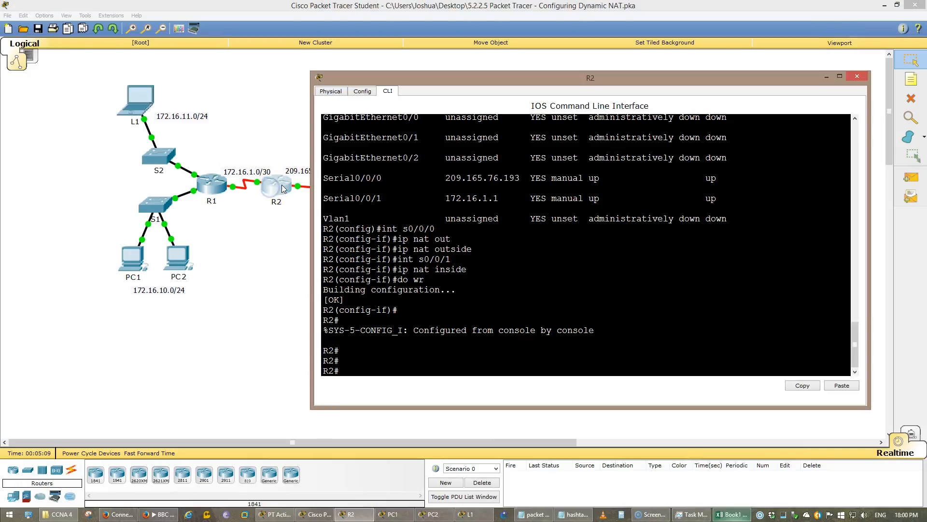
{"action": "type", "text": "show ip nat tran"}
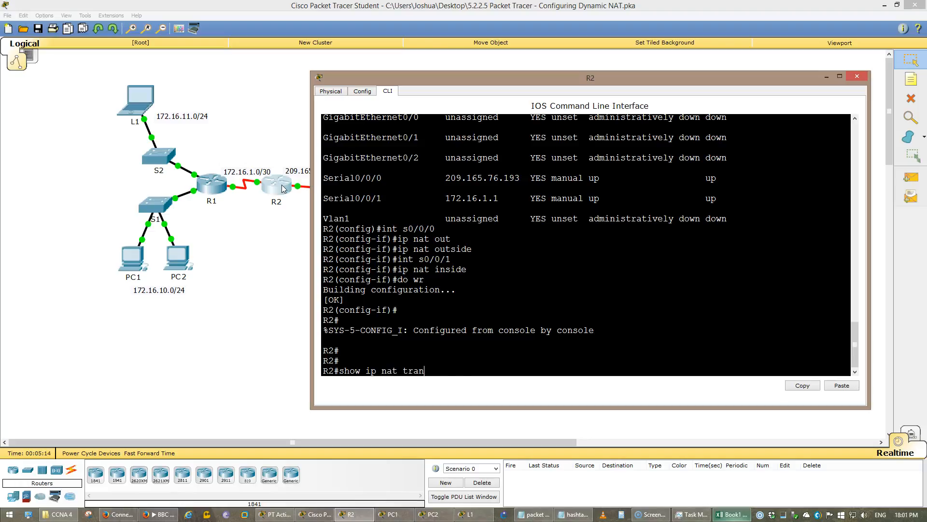
{"action": "key", "text": "Tab"}
{"action": "key", "text": "Return"}
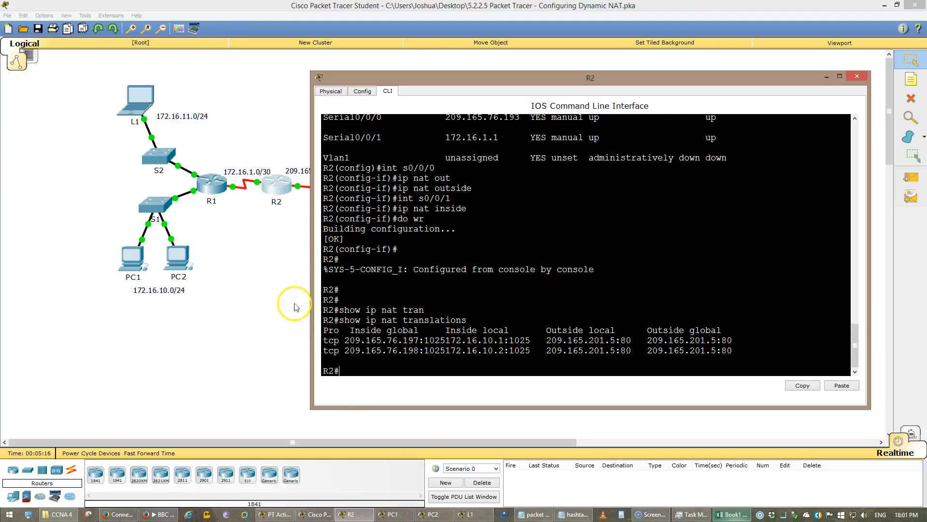
{"action": "left_click_drag", "start_coordinate": [328, 338], "coordinate": [403, 341]}
{"action": "left_click", "coordinate": [412, 344]}
{"action": "left_click_drag", "start_coordinate": [531, 341], "coordinate": [506, 341]}
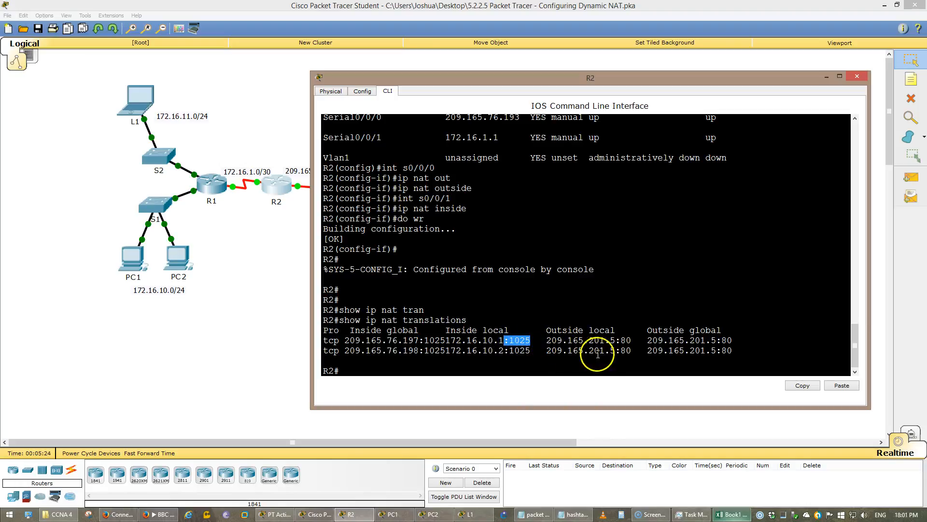
{"action": "left_click", "coordinate": [623, 340]}
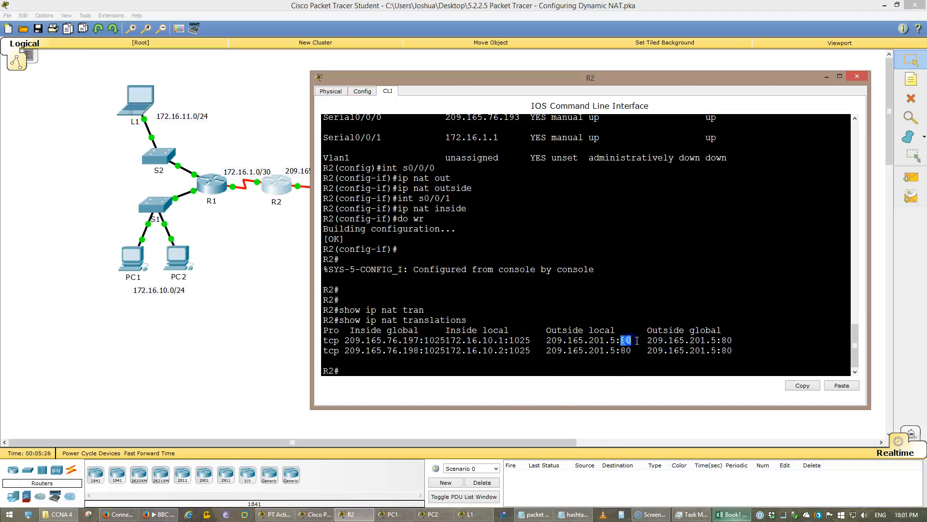
{"action": "left_click_drag", "start_coordinate": [695, 341], "coordinate": [721, 341]}
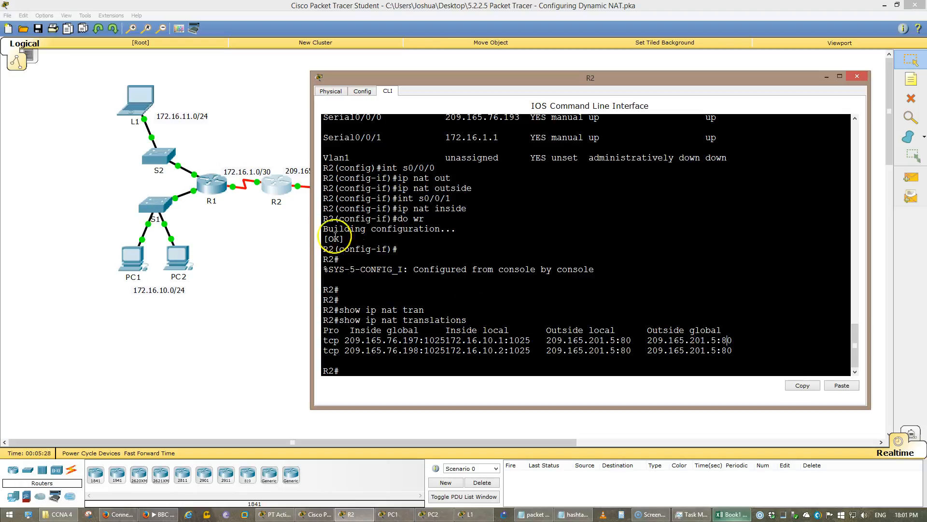
Try to clear R2's NAT translations with the command clear ip nat translation &
{"action": "left_click", "coordinate": [459, 375]}
{"action": "key", "text": "Return"}
{"action": "key", "text": "Return"}
{"action": "key", "text": "Return"}
{"action": "key", "text": "Return"}
{"action": "type", "text": "clear"}
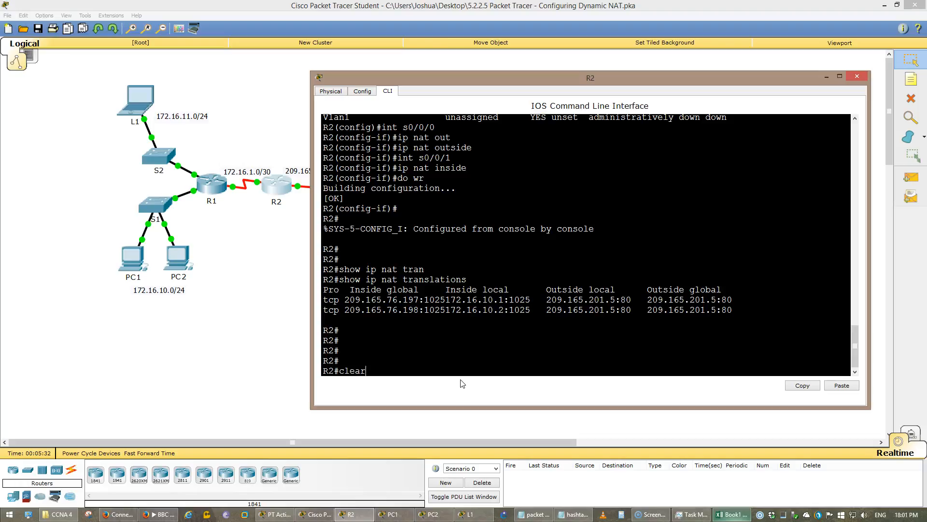
{"action": "key", "text": "Tab"}
{"action": "type", "text": "ip"}
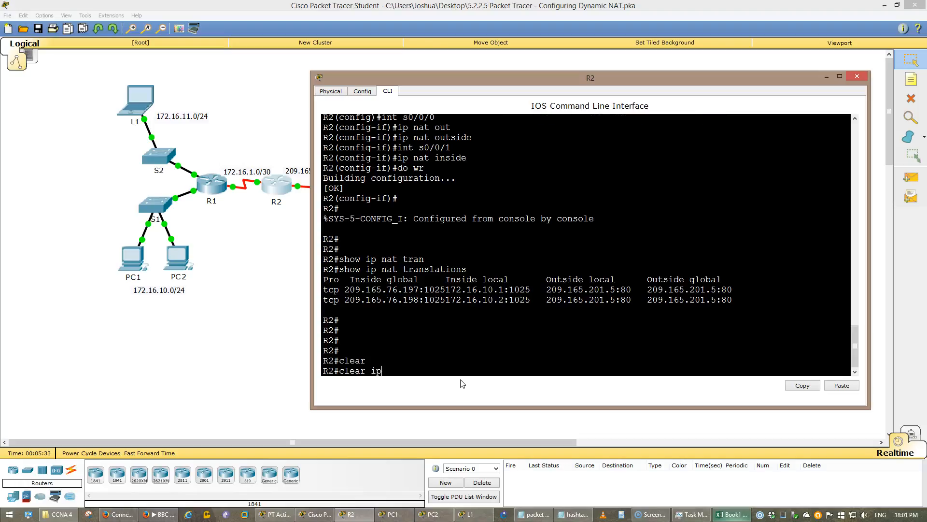
{"action": "type", "text": " nat tran"}
{"action": "key", "text": "Tab"}
{"action": "type", "text": "&"}
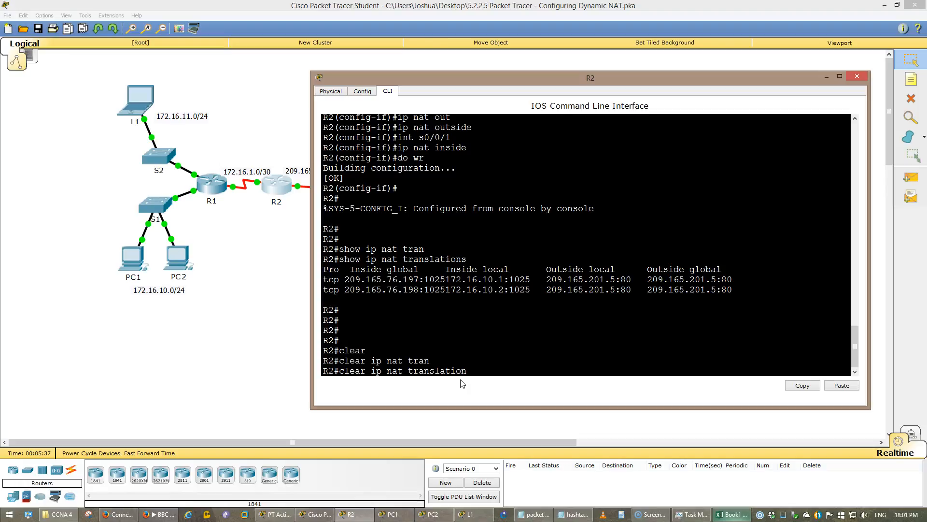
{"action": "key", "text": "Return"}
Correct the command to clear ip nat translation * and run it to empty R2's translation table
{"action": "key", "text": "Up"}
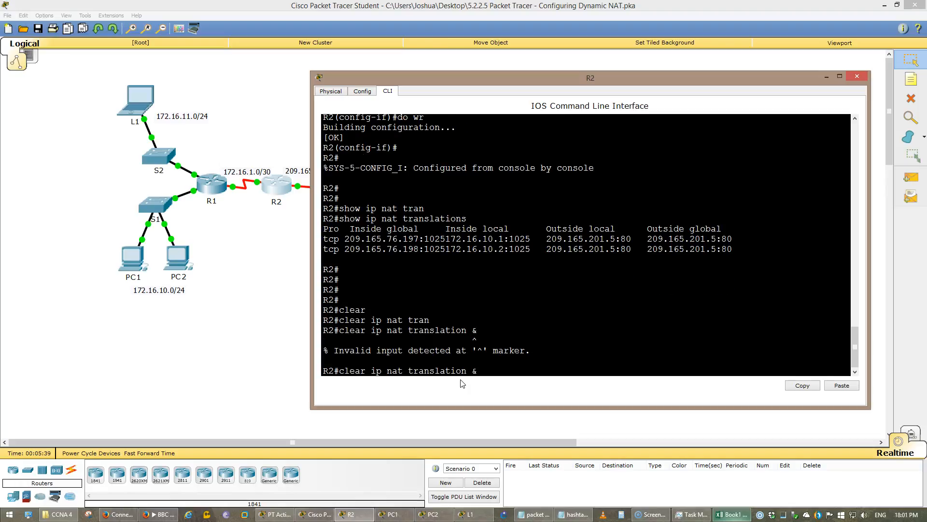
{"action": "type", "text": "*"}
{"action": "key", "text": "Return"}
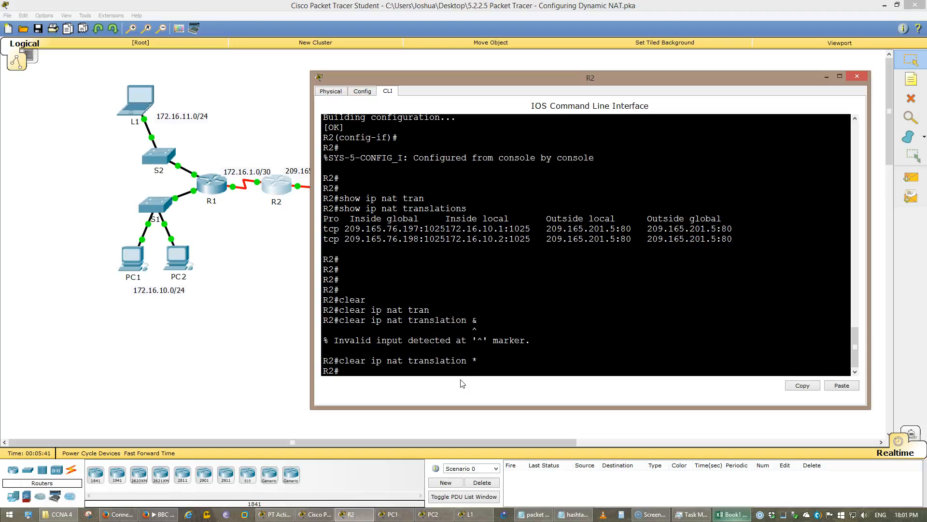
Request Server1's page again from L1's browser and list R2's NAT translations once more
{"action": "left_click", "coordinate": [142, 101]}
{"action": "left_click", "coordinate": [709, 185]}
{"action": "left_click", "coordinate": [274, 184]}
{"action": "key", "text": "Up"}
{"action": "key", "text": "Up"}
{"action": "key", "text": "Up"}
{"action": "key", "text": "Up"}
{"action": "key", "text": "Up"}
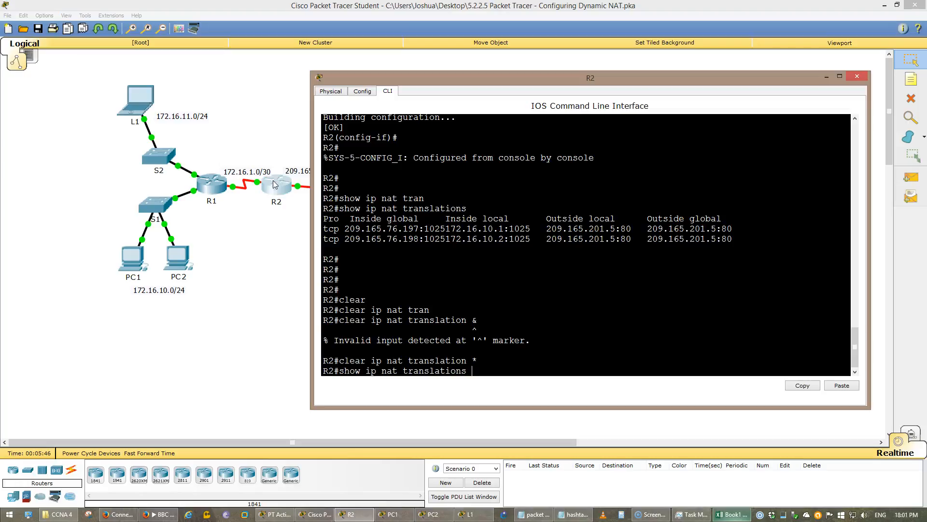
{"action": "key", "text": "Return"}
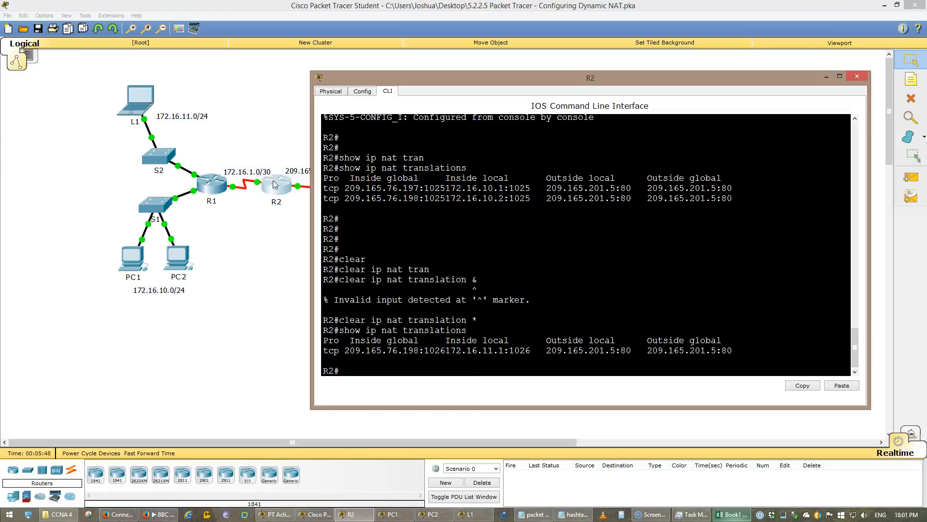
Switch to Notepad with packet tracer NAT notes.txt and reposition its window over the topology
{"action": "left_click", "coordinate": [251, 324]}
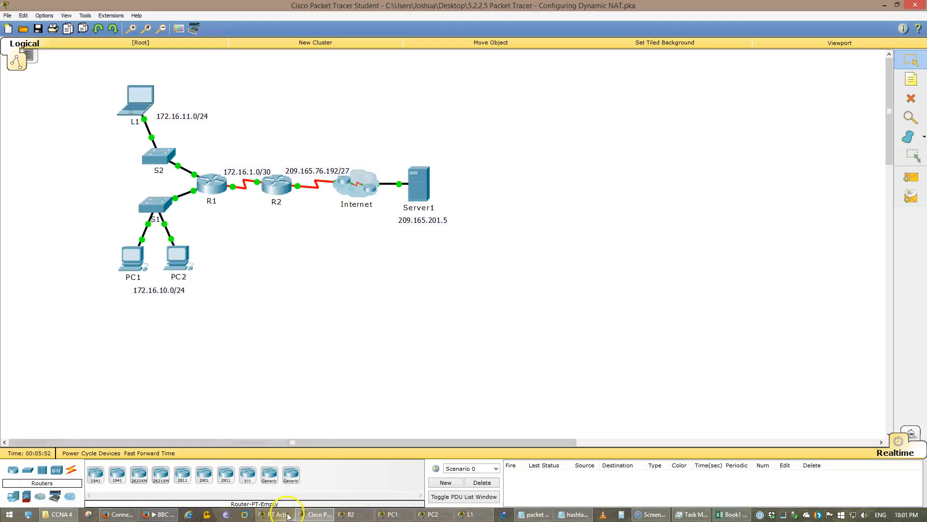
{"action": "left_click", "coordinate": [534, 514]}
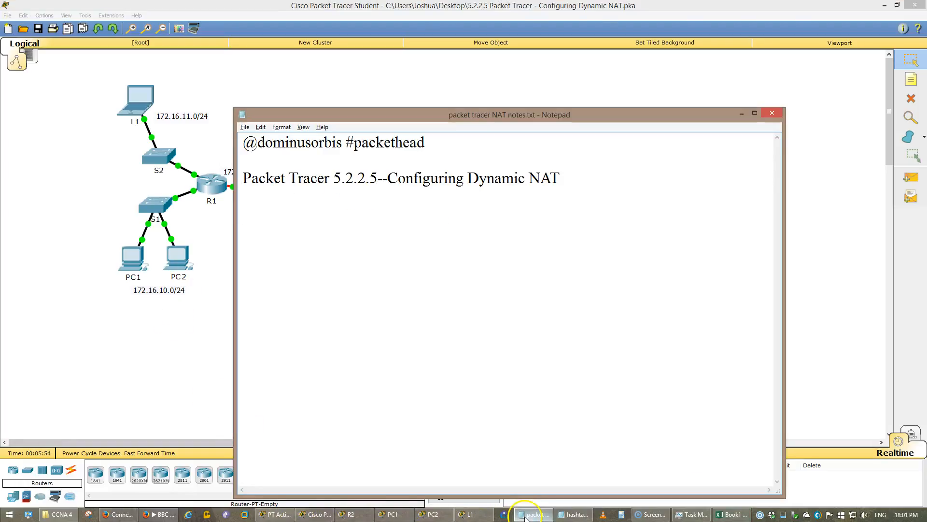
{"action": "left_click", "coordinate": [515, 324]}
{"action": "left_click_drag", "start_coordinate": [443, 115], "coordinate": [467, 247]}
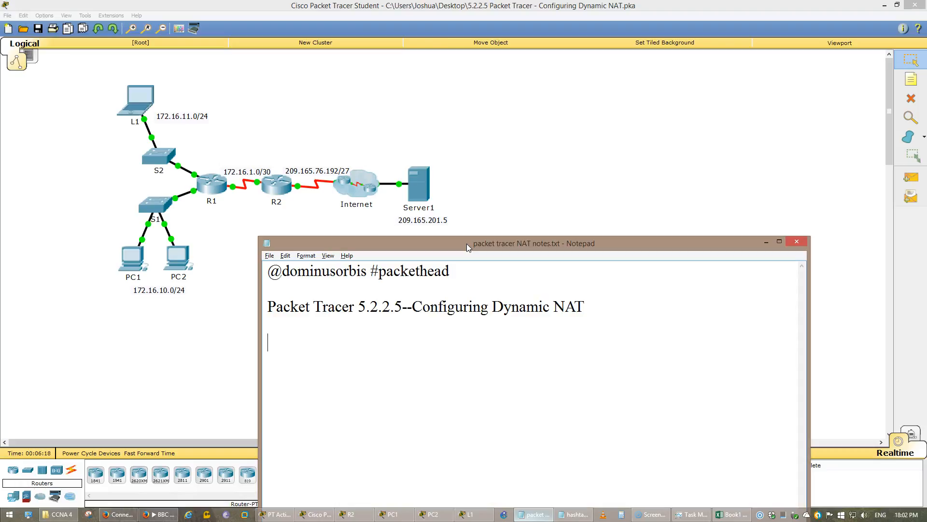
{"action": "left_click_drag", "start_coordinate": [468, 245], "coordinate": [476, 179]}
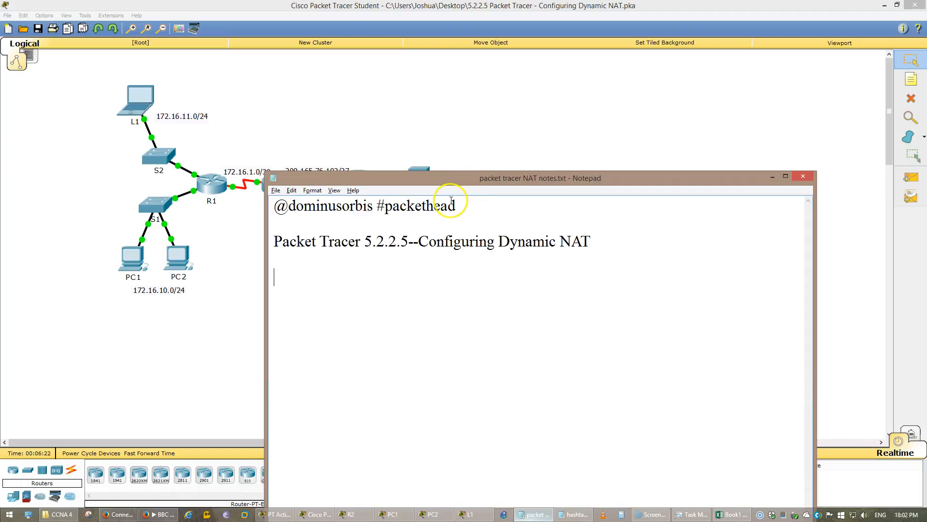